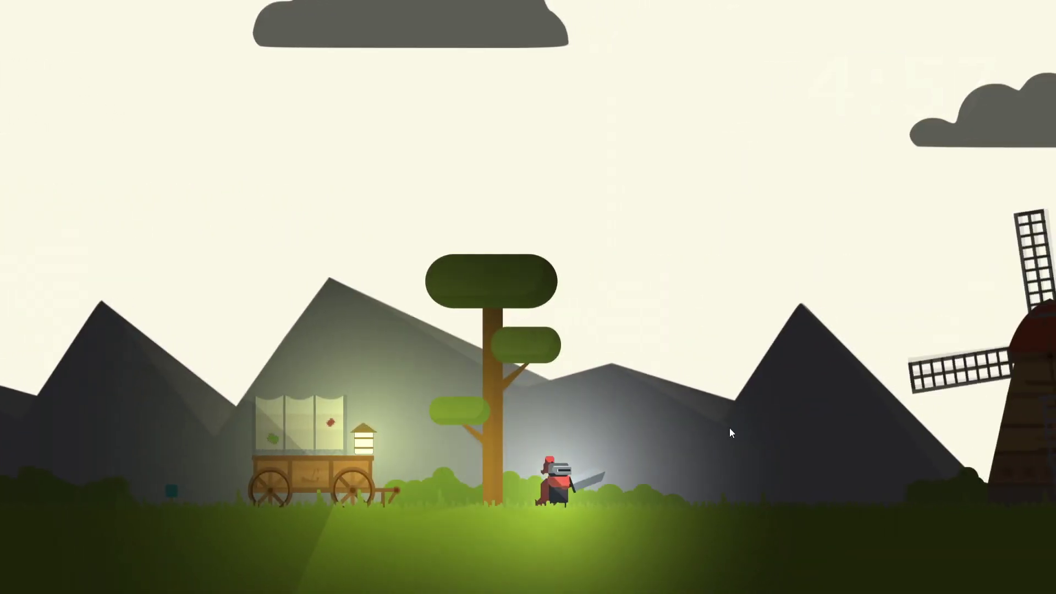
pyautogui.press('Right')
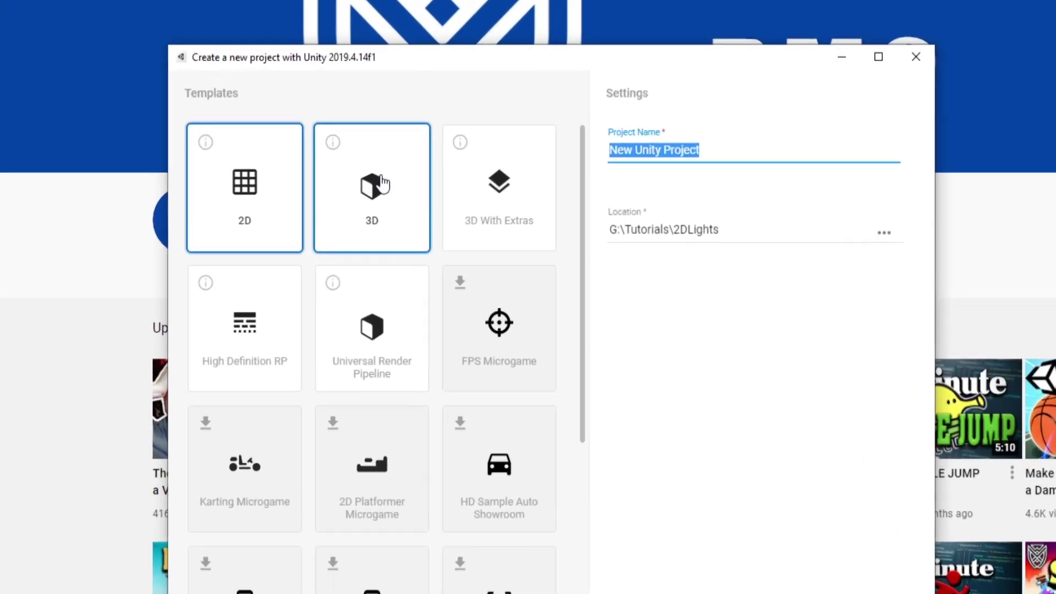
# Choose the 2D template for the new Unity project.
pyautogui.click(371, 266)
pyautogui.click(321, 251)
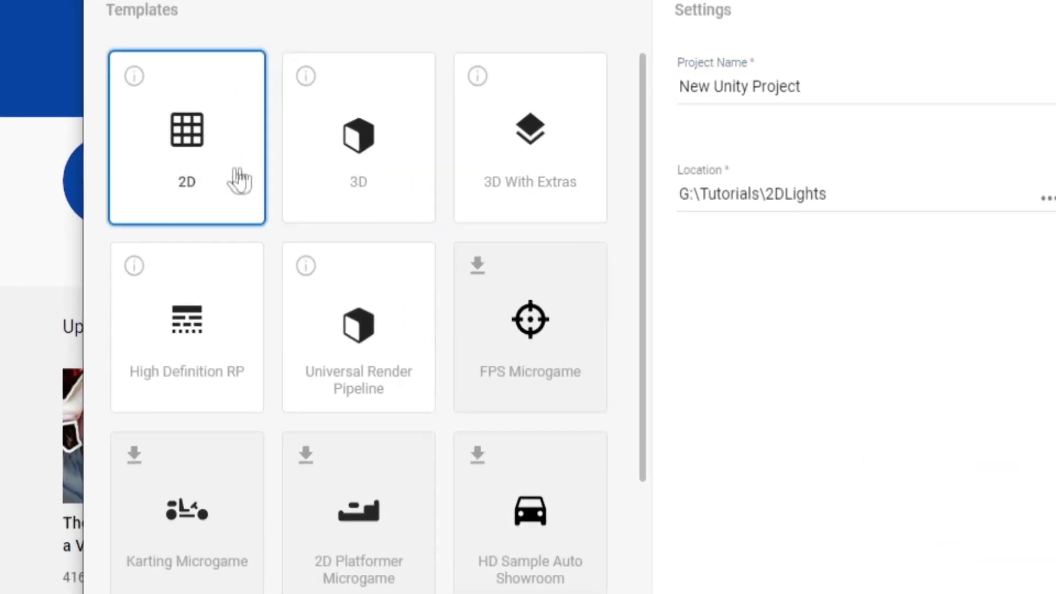
pyautogui.click(358, 368)
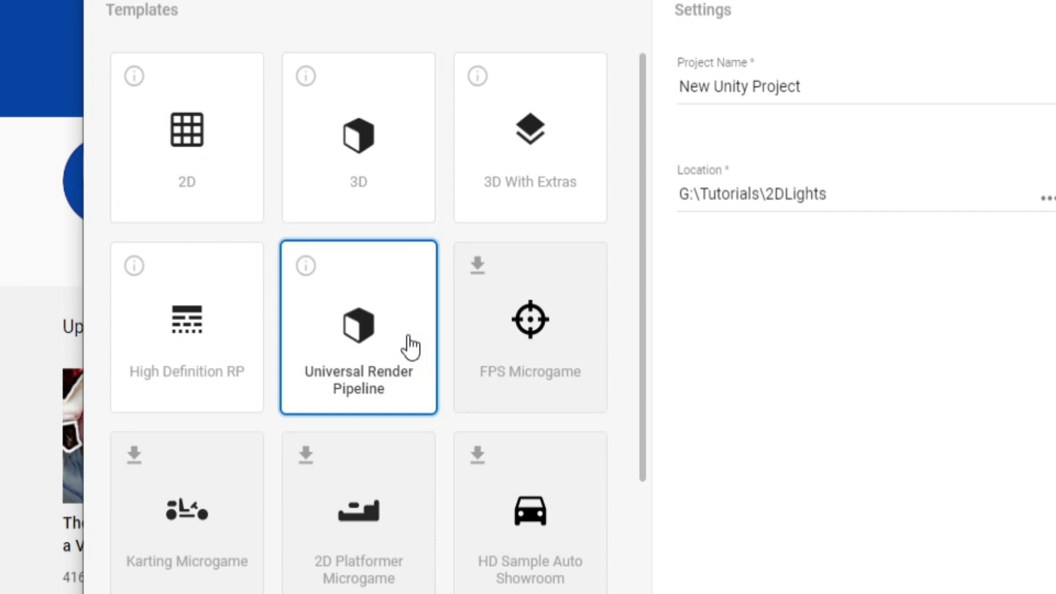
pyautogui.click(227, 175)
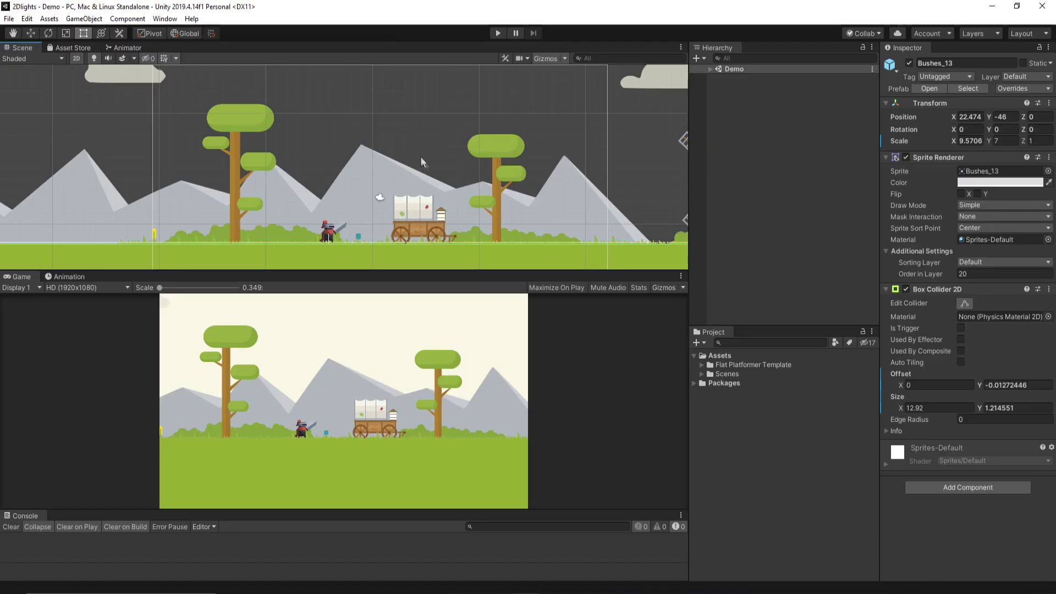
# Find the Universal RP package in the Unity Registry by searching "universal" and install version 7.3.1.
pyautogui.moveTo(420, 162); pyautogui.dragTo(438, 144, button='middle')
pyautogui.click(165, 19)
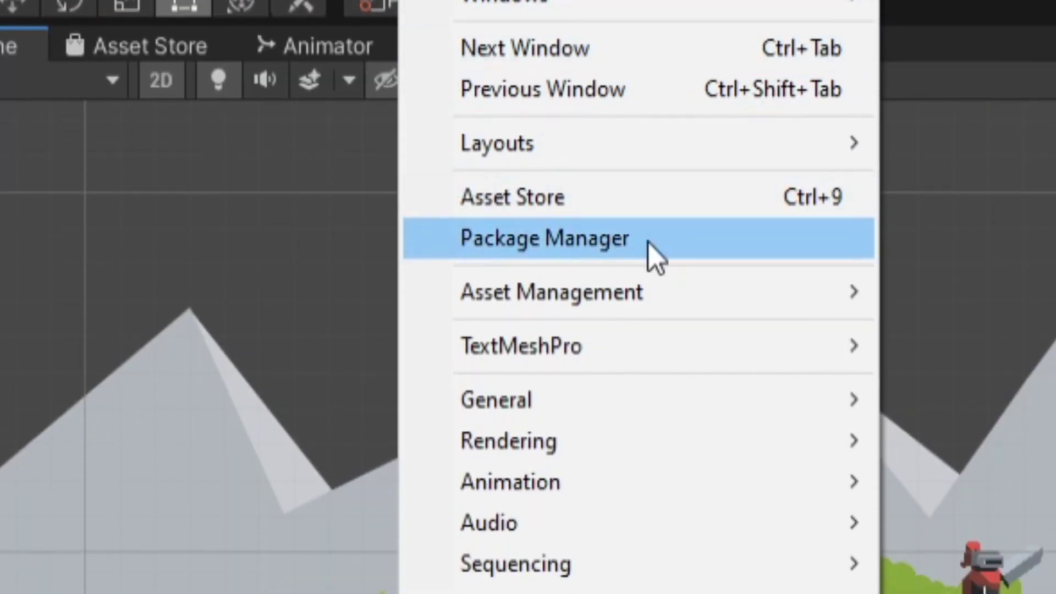
pyautogui.click(651, 369)
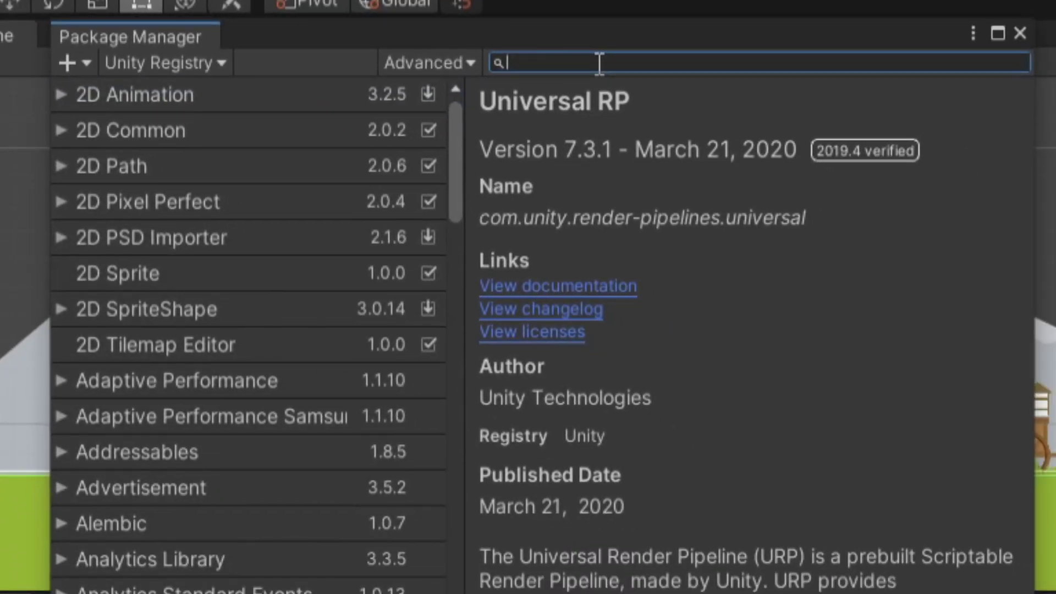
pyautogui.write('universal')
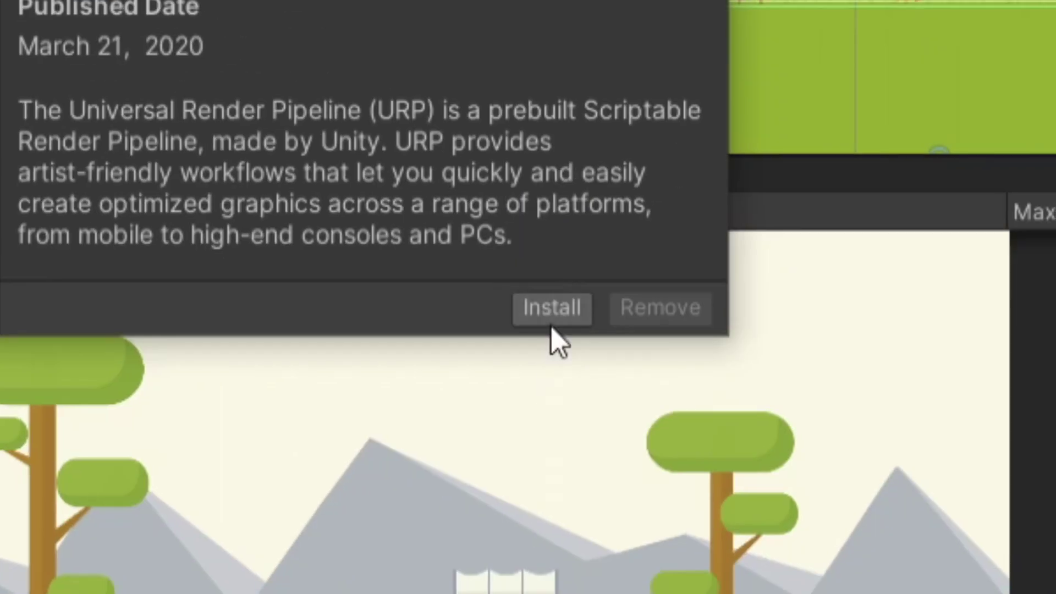
pyautogui.click(680, 457)
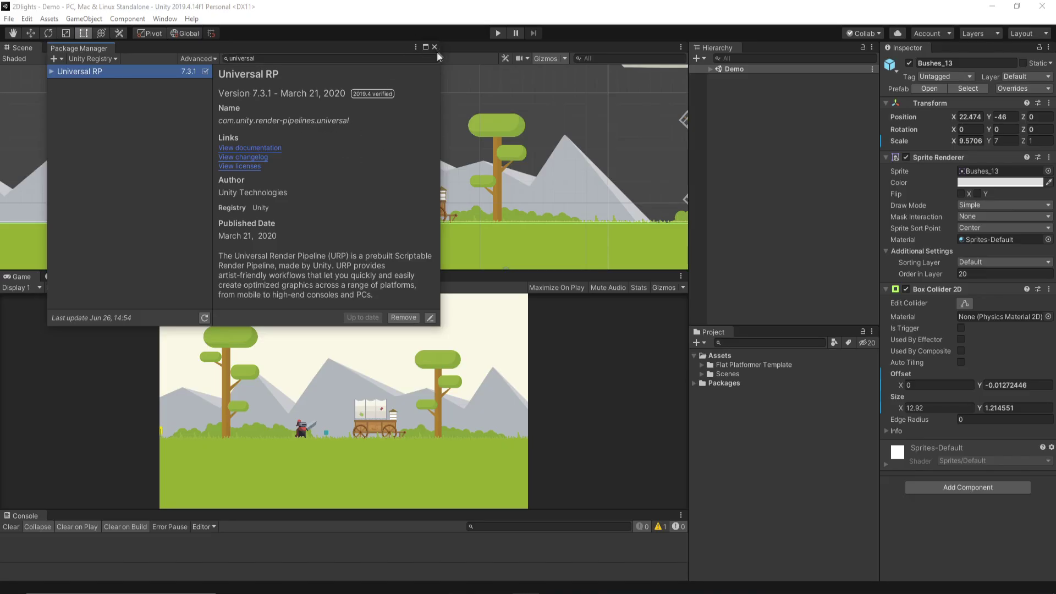
pyautogui.click(435, 47)
# Create a Universal Render Pipeline asset with Forward Renderer in the Assets folder, keeping the default name.
pyautogui.rightClick(557, 295)
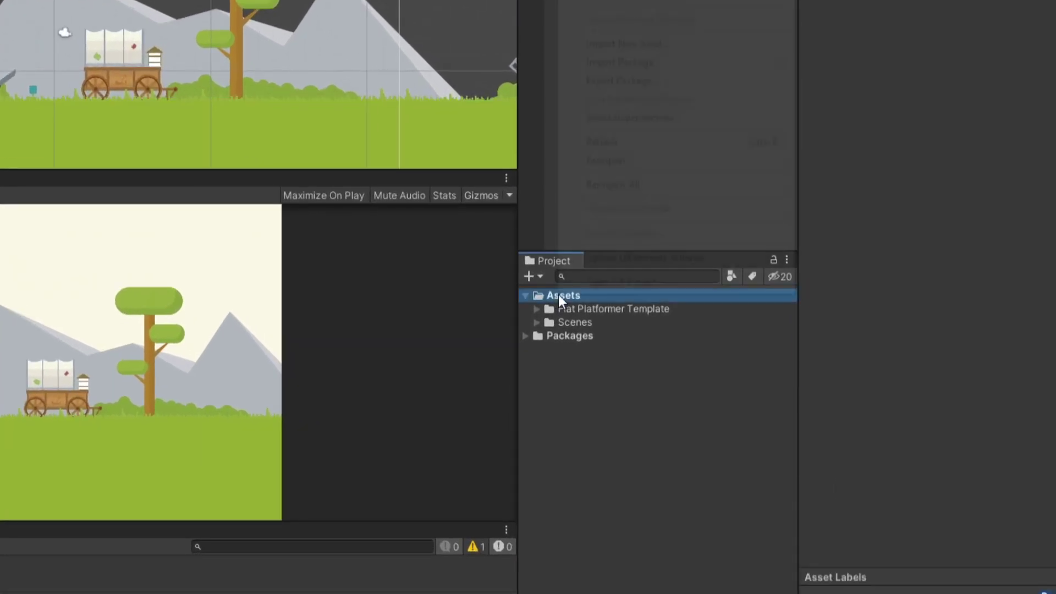
pyautogui.moveTo(660, 85)
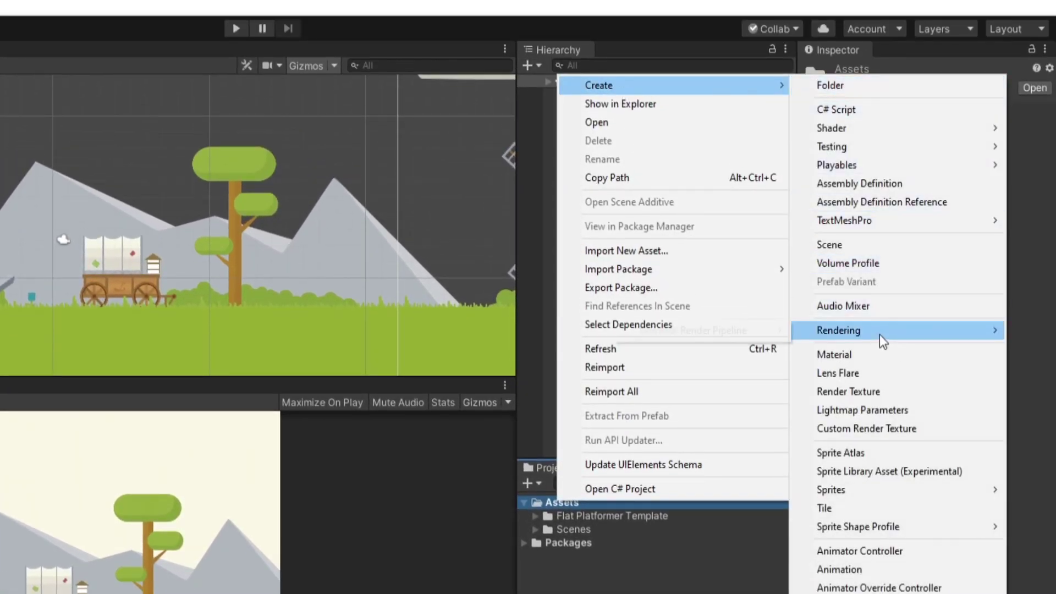
pyautogui.moveTo(879, 335)
pyautogui.moveTo(738, 328)
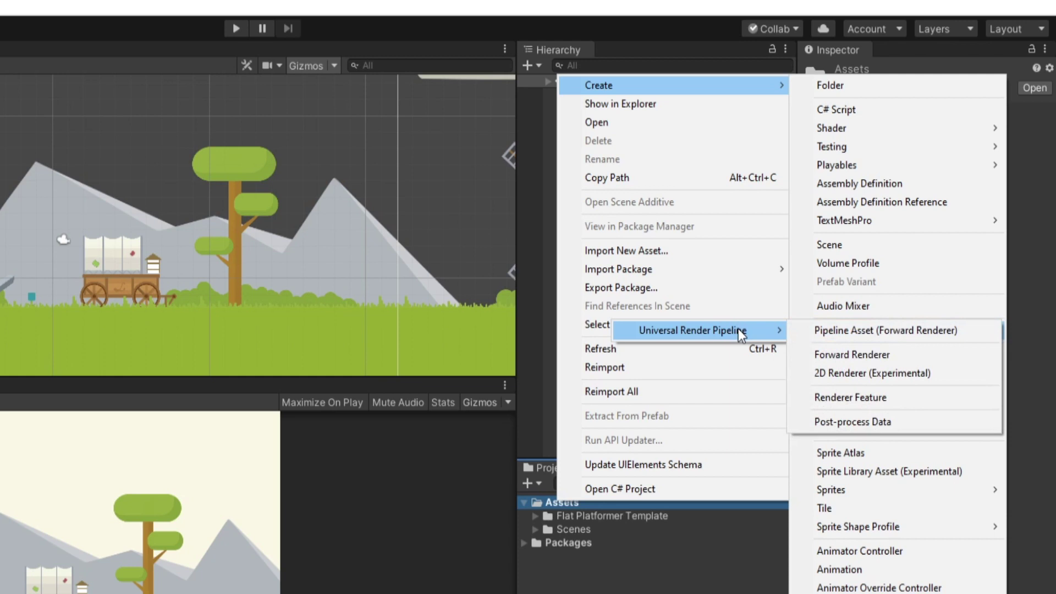
pyautogui.click(832, 330)
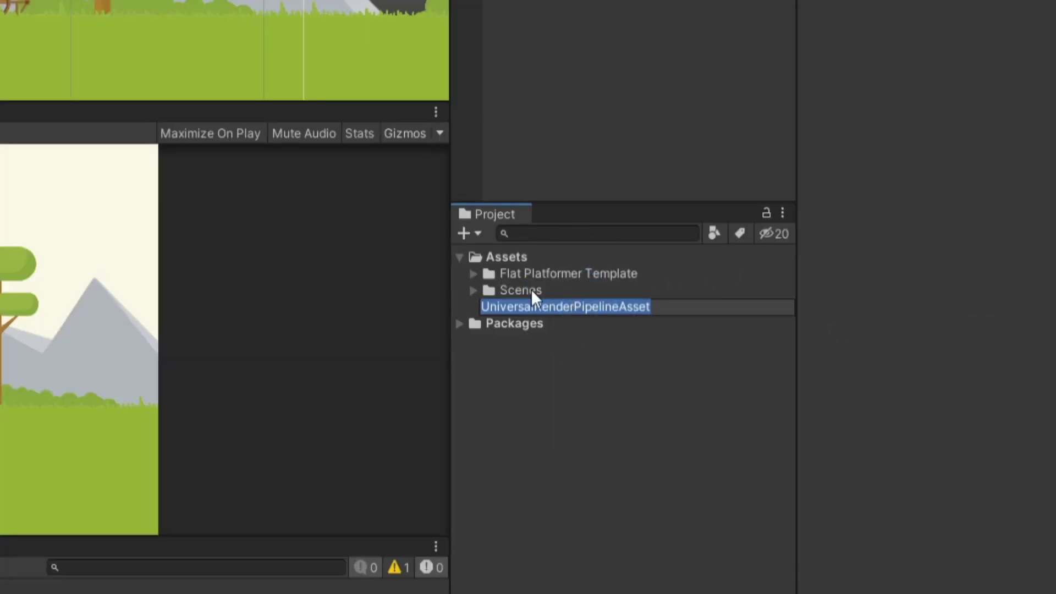
pyautogui.press('Return')
# Create a 2D Renderer (Experimental) asset in the Assets folder, keeping the default name.
pyautogui.click(511, 257)
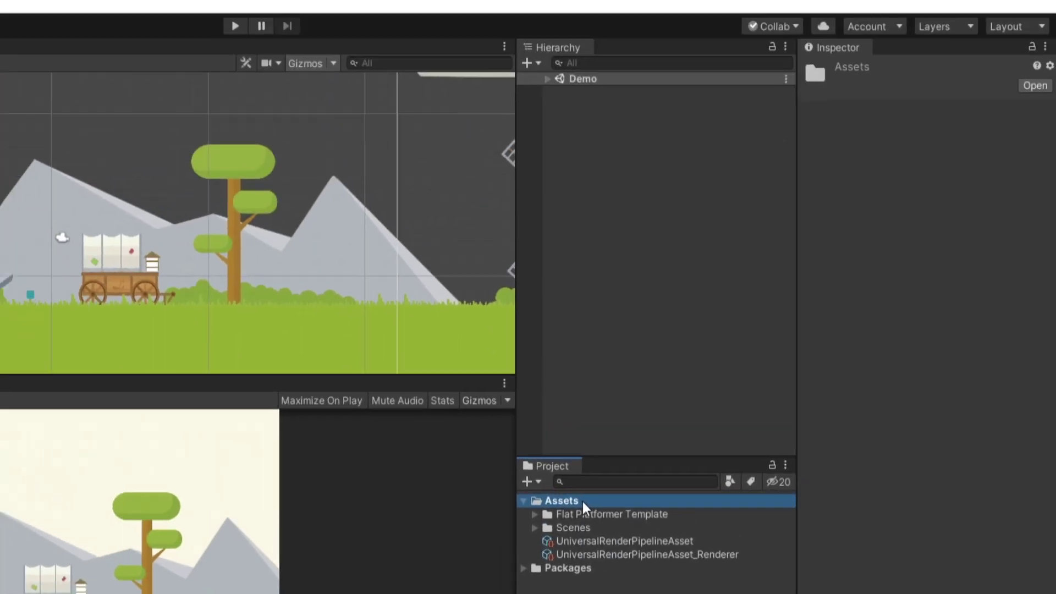
pyautogui.rightClick(532, 256)
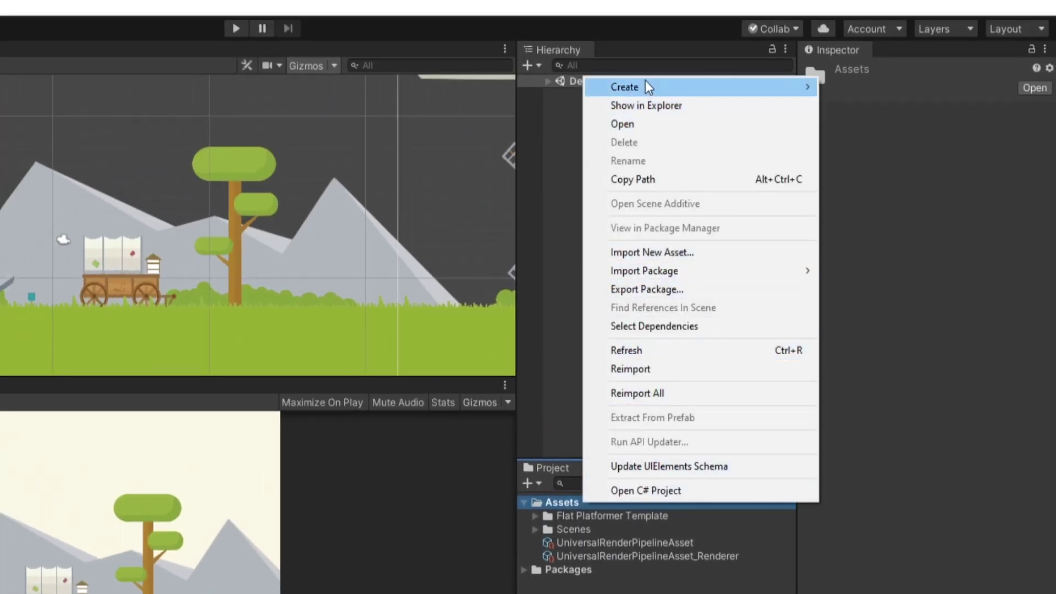
pyautogui.moveTo(645, 86)
pyautogui.moveTo(859, 335)
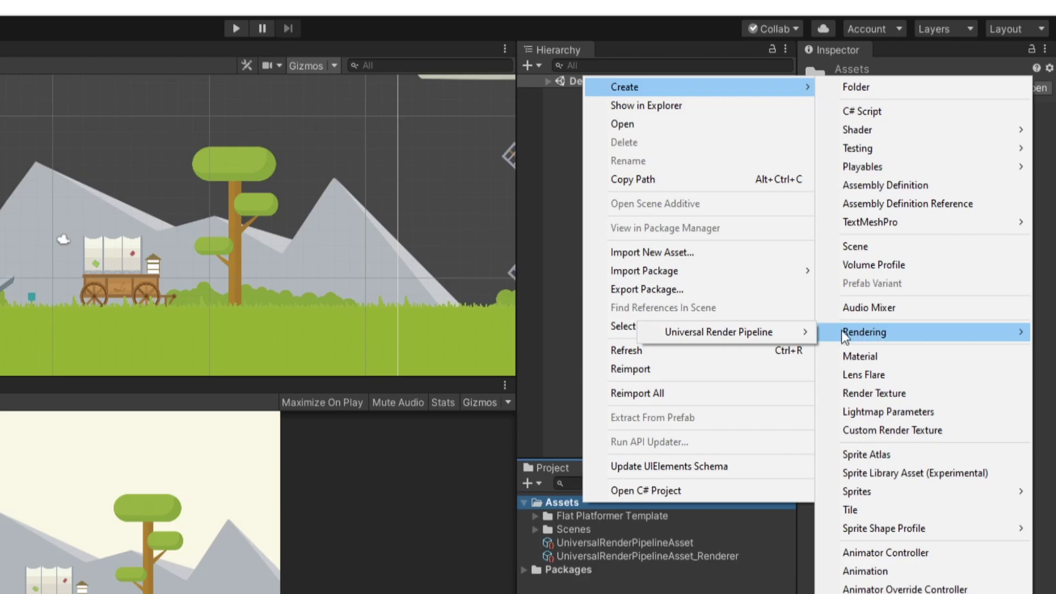
pyautogui.moveTo(792, 332)
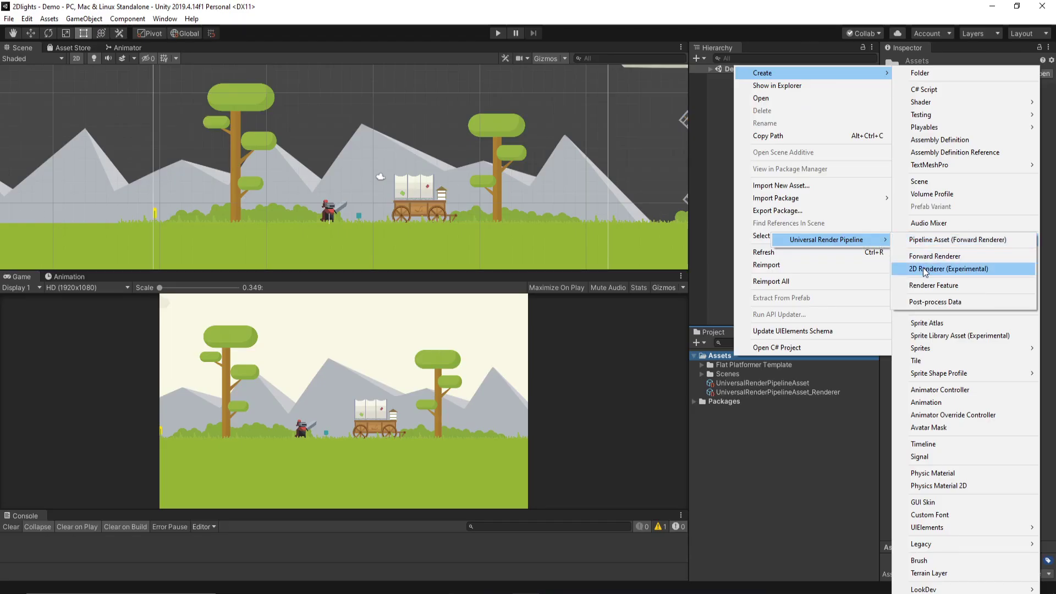
pyautogui.click(926, 269)
pyautogui.press('Return')
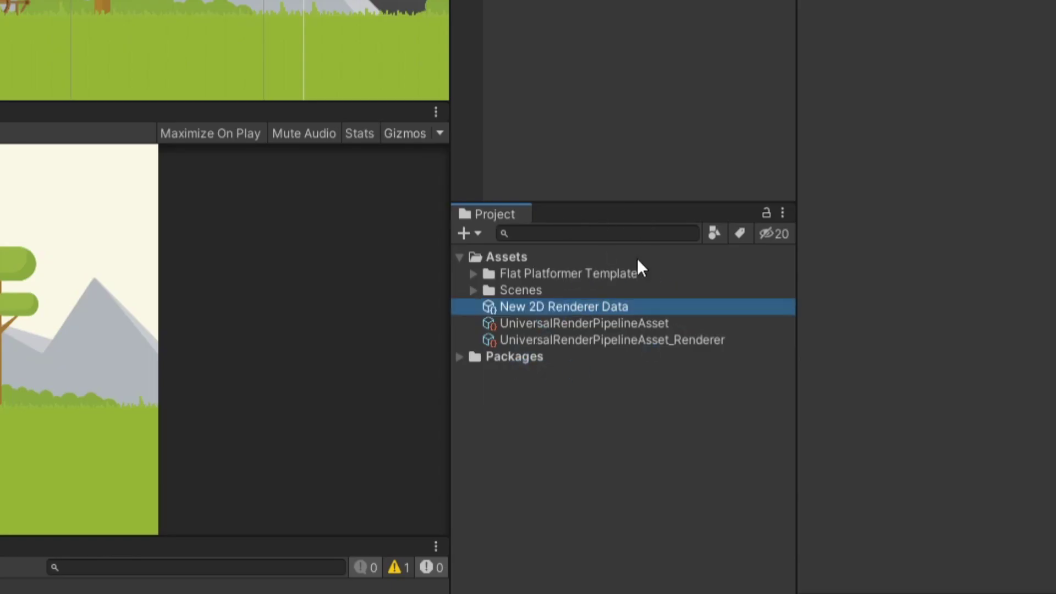
# Assign New 2D Renderer Data as the default renderer in the Renderer List of UniversalRenderPipelineAsset.
pyautogui.click(507, 324)
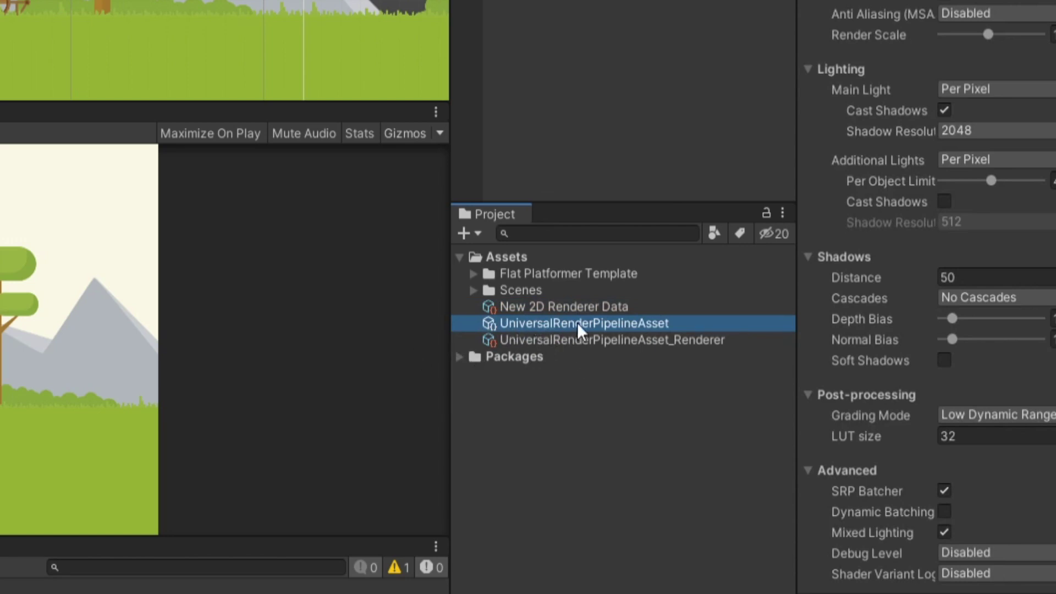
pyautogui.click(506, 311)
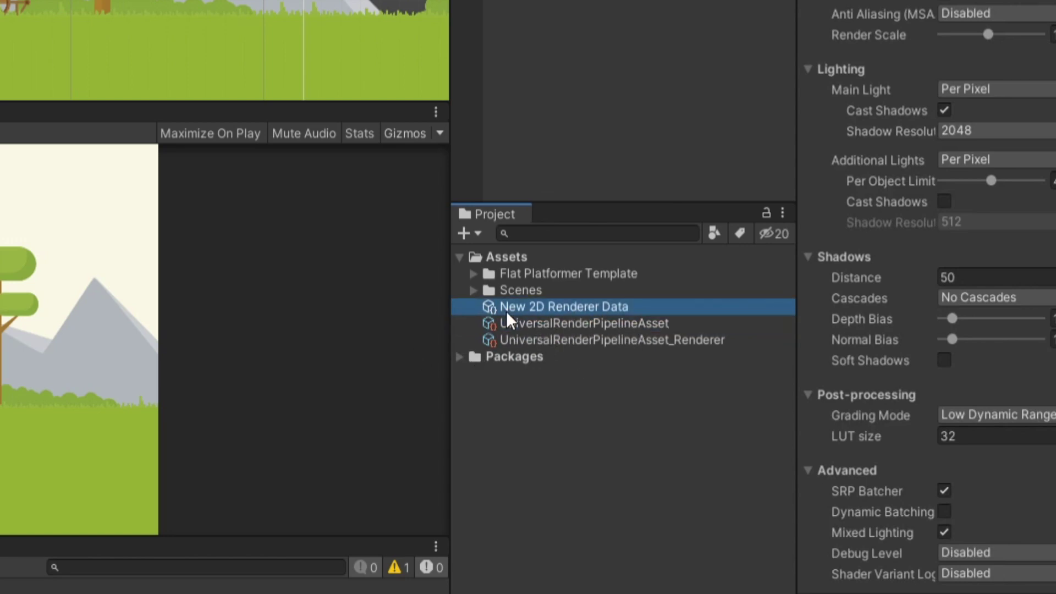
pyautogui.moveTo(506, 312); pyautogui.dragTo(684, 169)
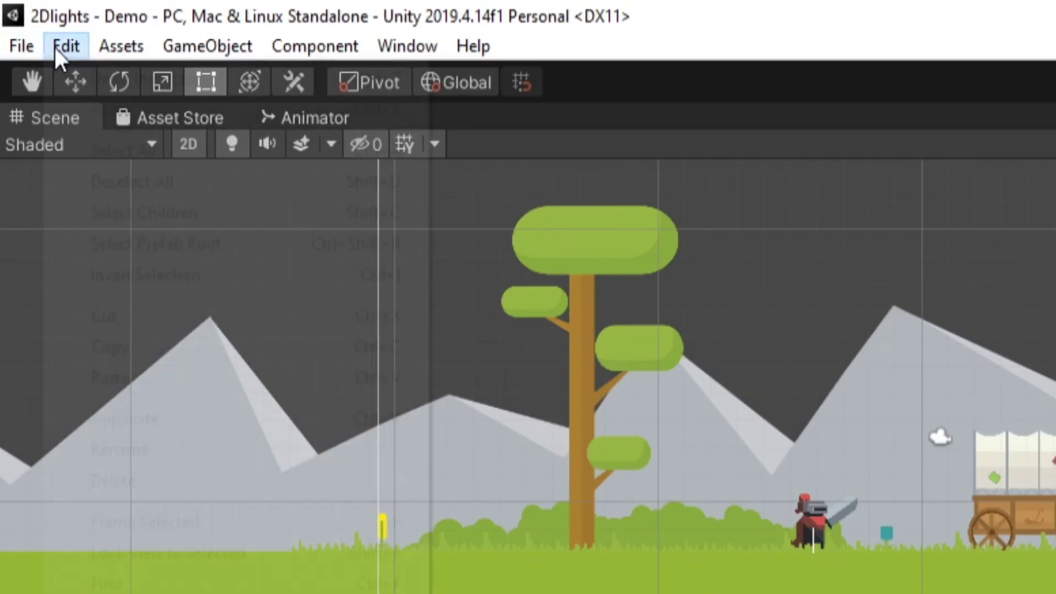
# Set UniversalRenderPipelineAsset as the Scriptable Render Pipeline in the project's Graphics settings.
pyautogui.click(26, 18)
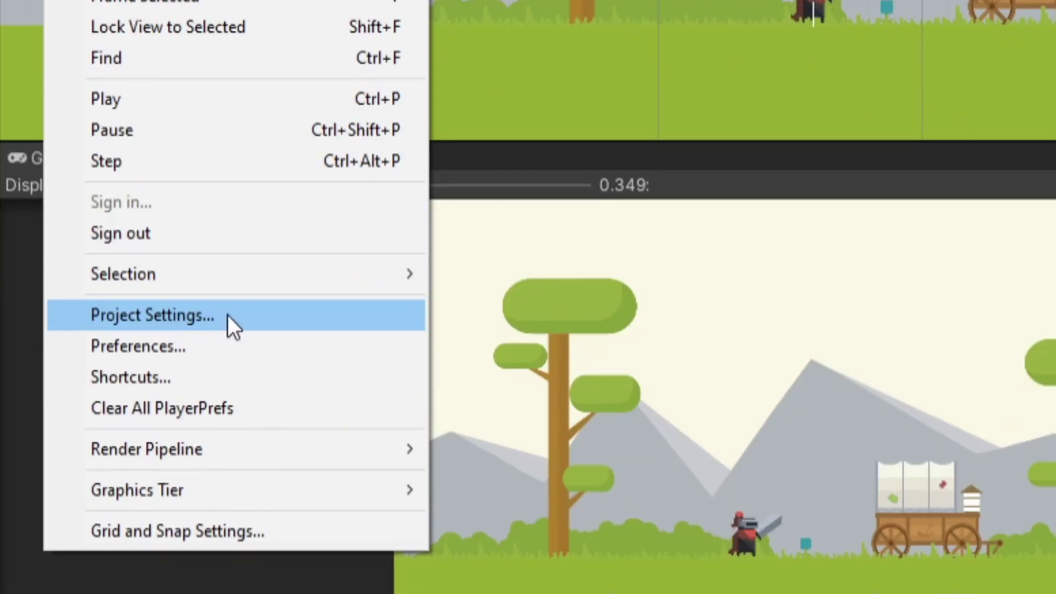
pyautogui.click(230, 322)
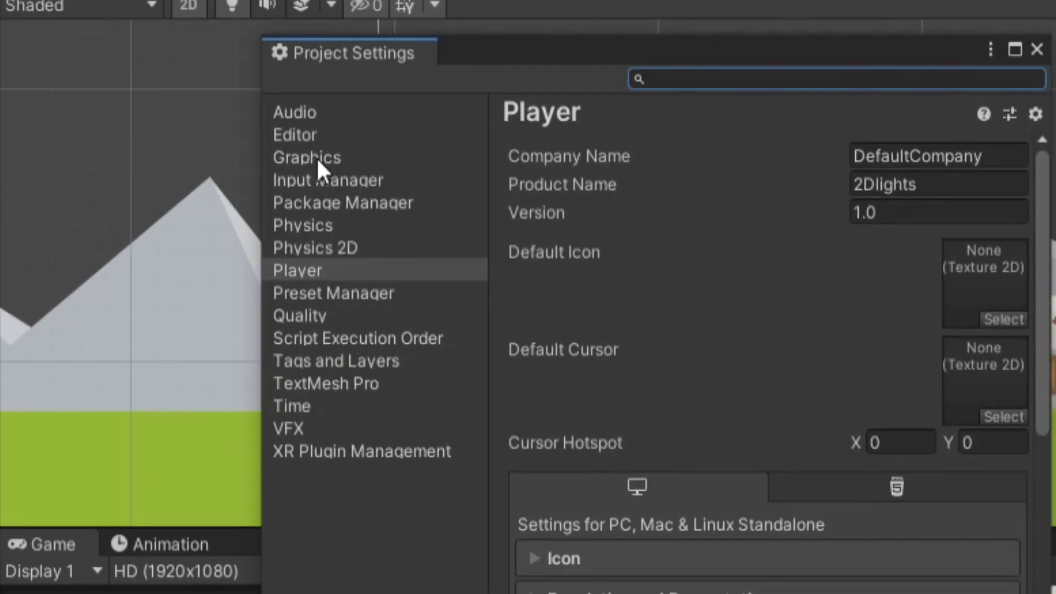
pyautogui.click(317, 163)
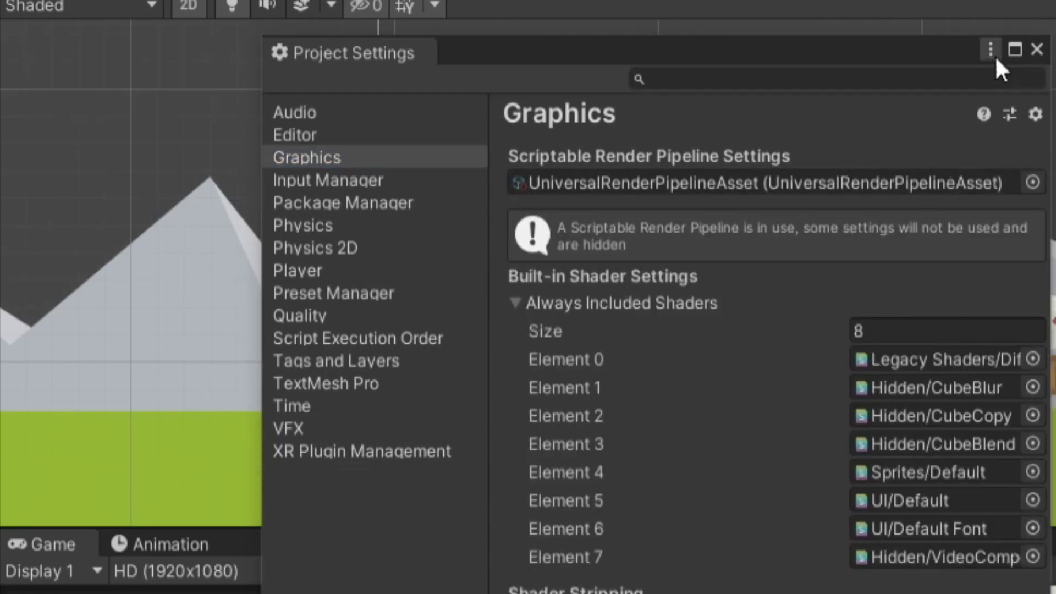
pyautogui.click(1037, 49)
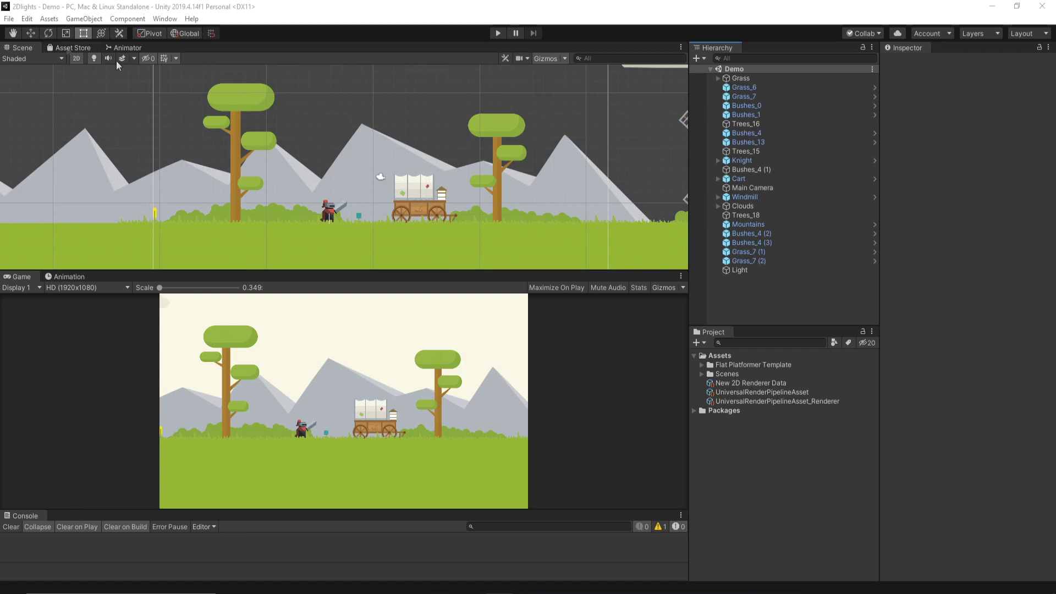
# Upgrade the Demo scene to the 2D Renderer (Experimental) so its sprites use lit materials.
pyautogui.click(26, 18)
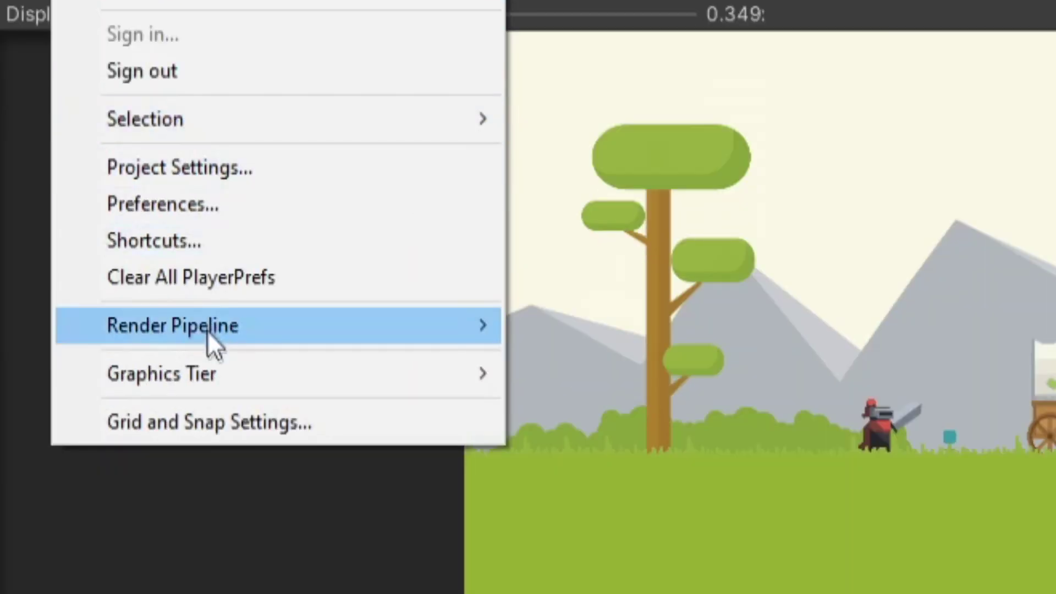
pyautogui.moveTo(295, 340)
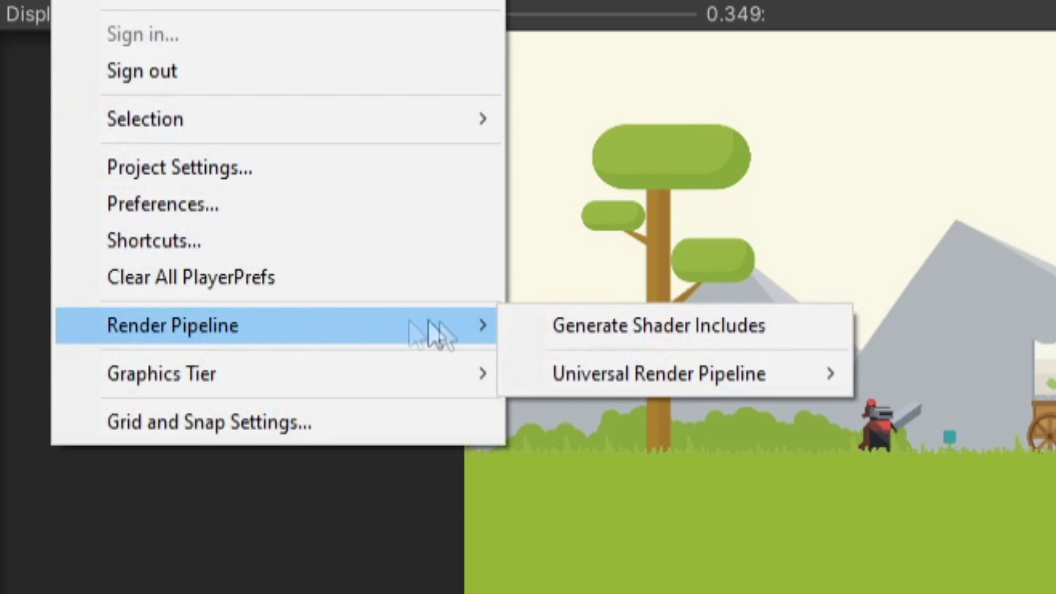
pyautogui.moveTo(688, 374)
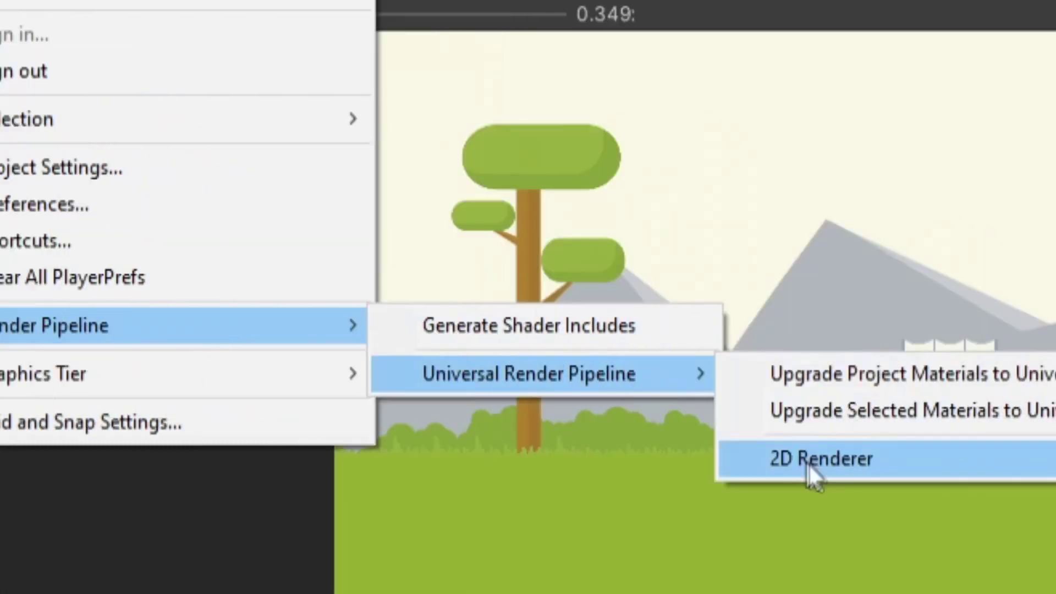
pyautogui.moveTo(908, 465)
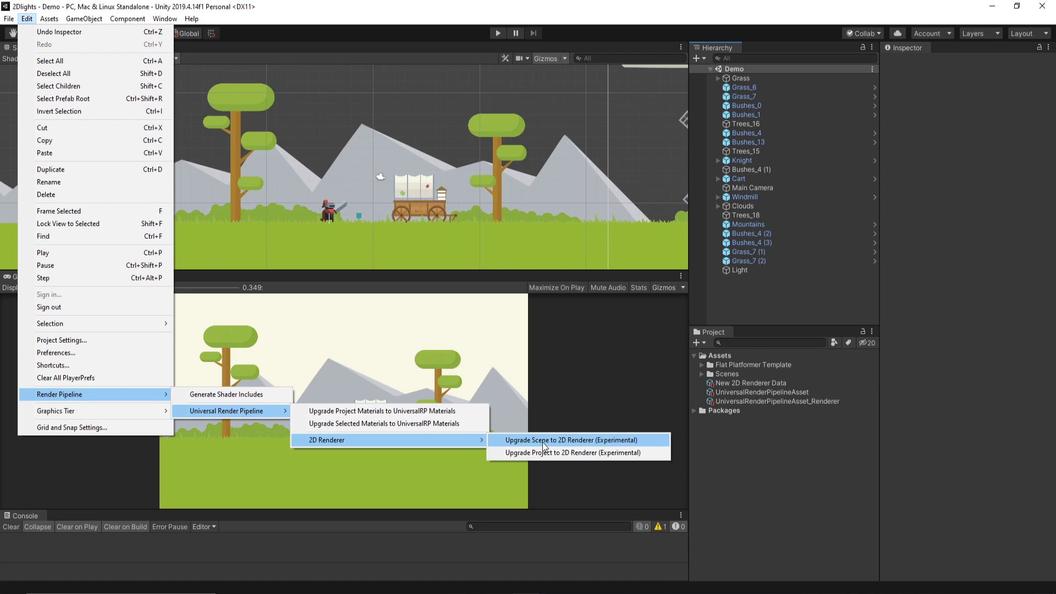
pyautogui.click(545, 440)
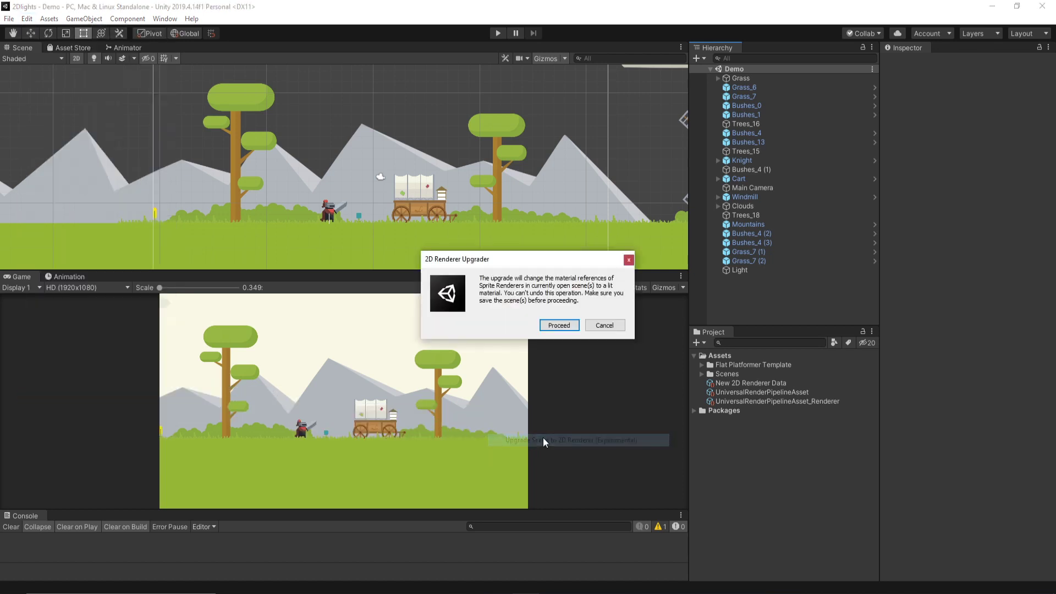
pyautogui.click(558, 325)
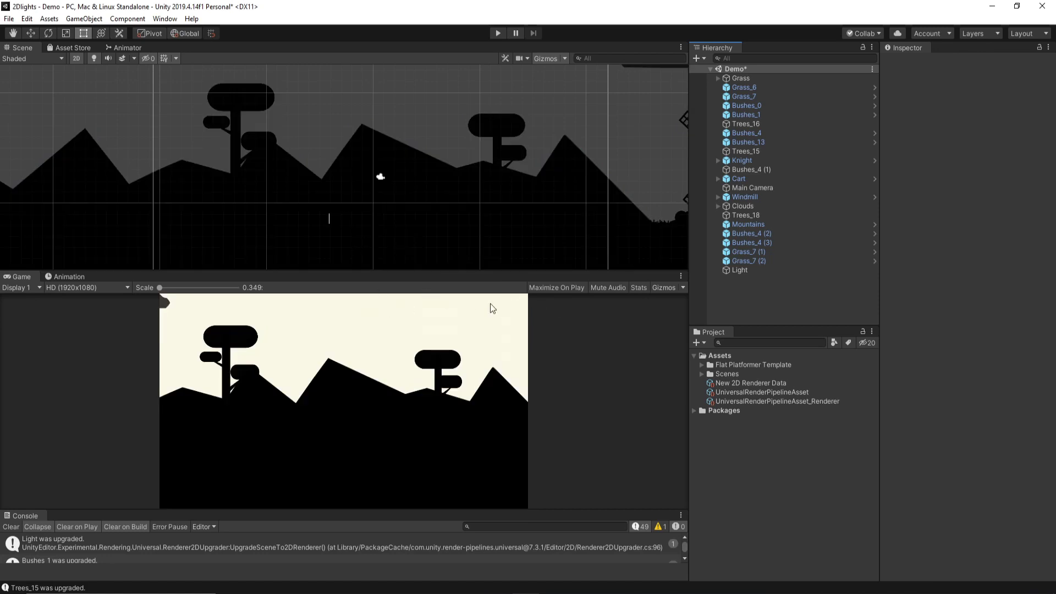
pyautogui.scroll(-5, 442, 214)
pyautogui.moveTo(434, 196)
pyautogui.mouseDown(button='middle')
pyautogui.moveTo(434, 118)
pyautogui.moveTo(433, 185)
pyautogui.mouseUp(button='middle')
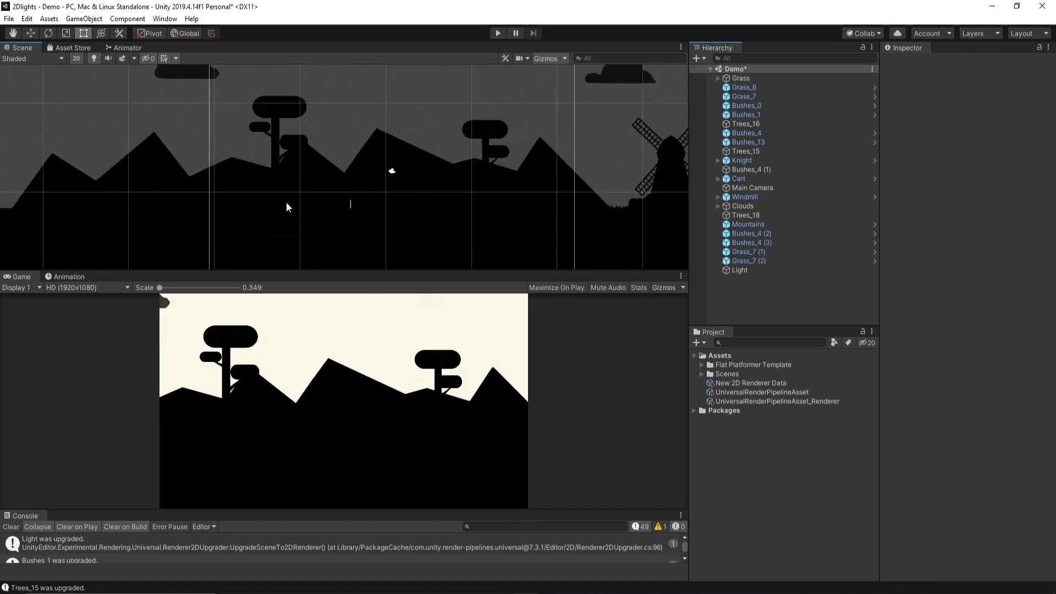
pyautogui.moveTo(422, 197)
pyautogui.mouseDown(button='middle')
pyautogui.moveTo(366, 186)
pyautogui.moveTo(416, 203)
pyautogui.mouseUp(button='middle')
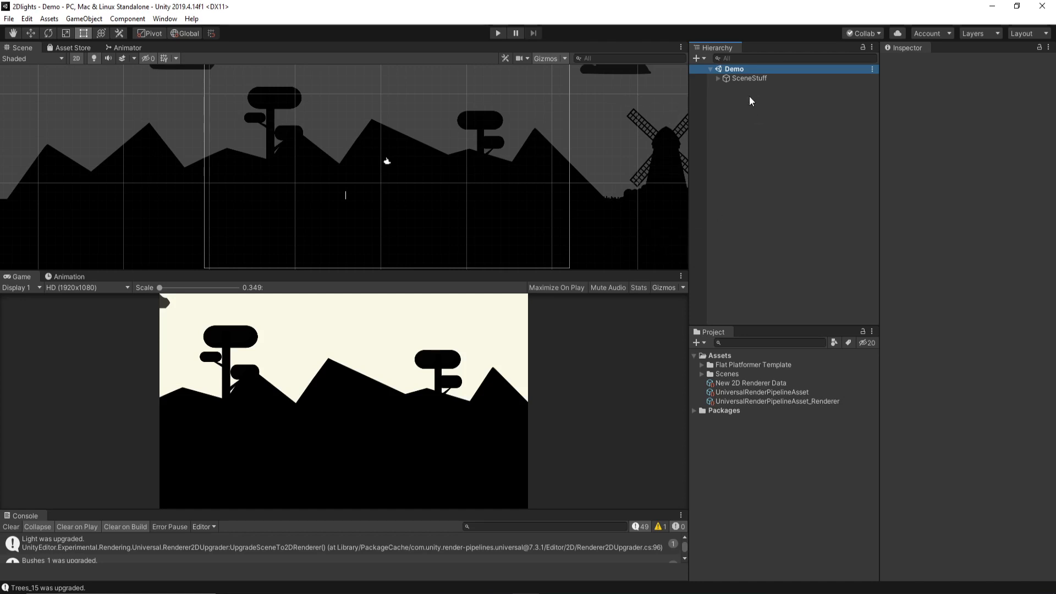
# Add a Global Light 2D (Experimental) to the Demo scene.
pyautogui.rightClick(749, 136)
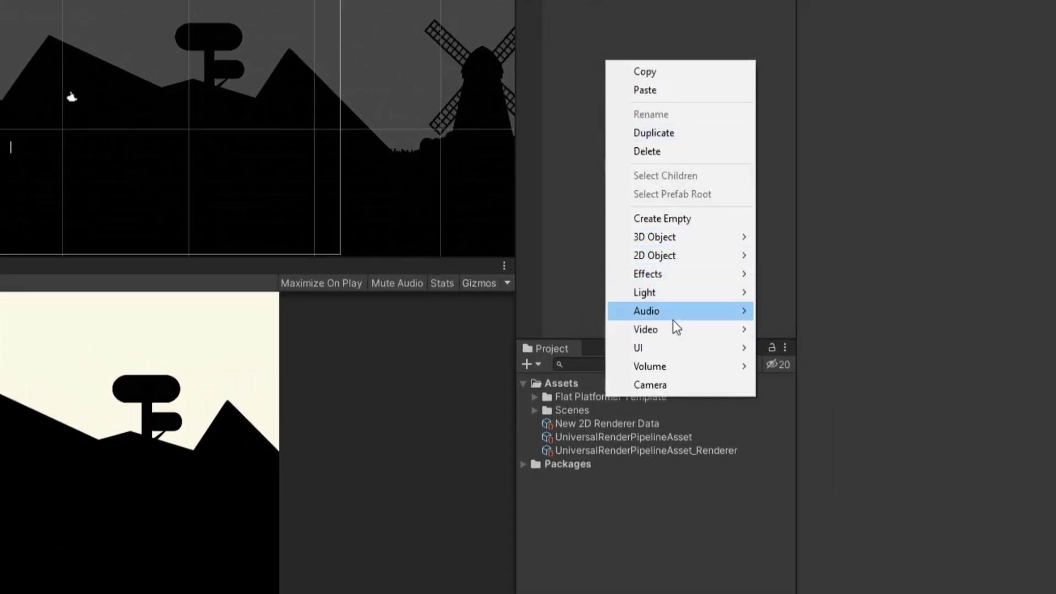
pyautogui.moveTo(676, 290)
pyautogui.moveTo(798, 298)
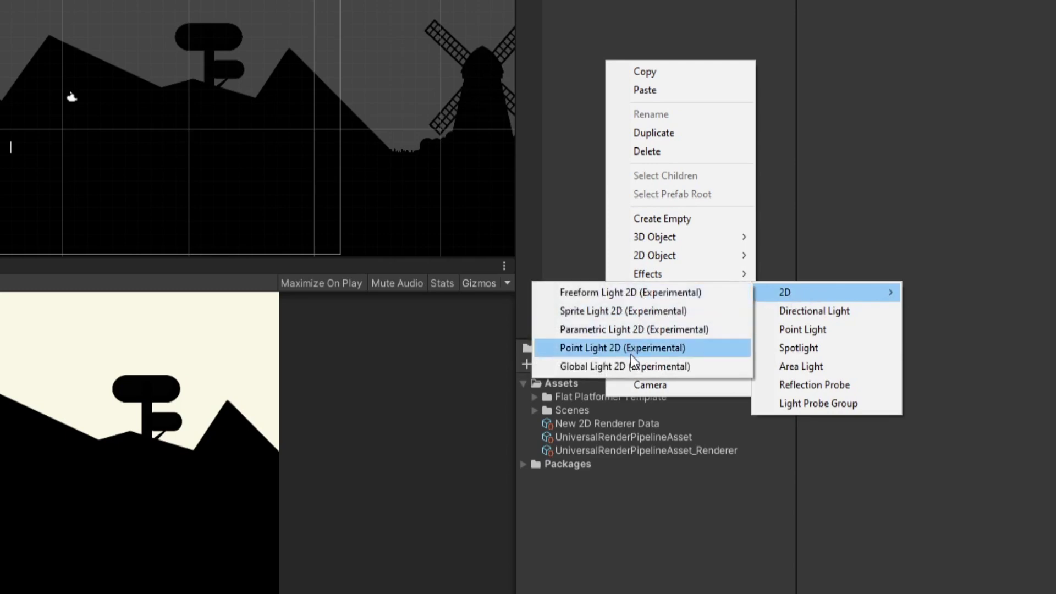
pyautogui.click(632, 364)
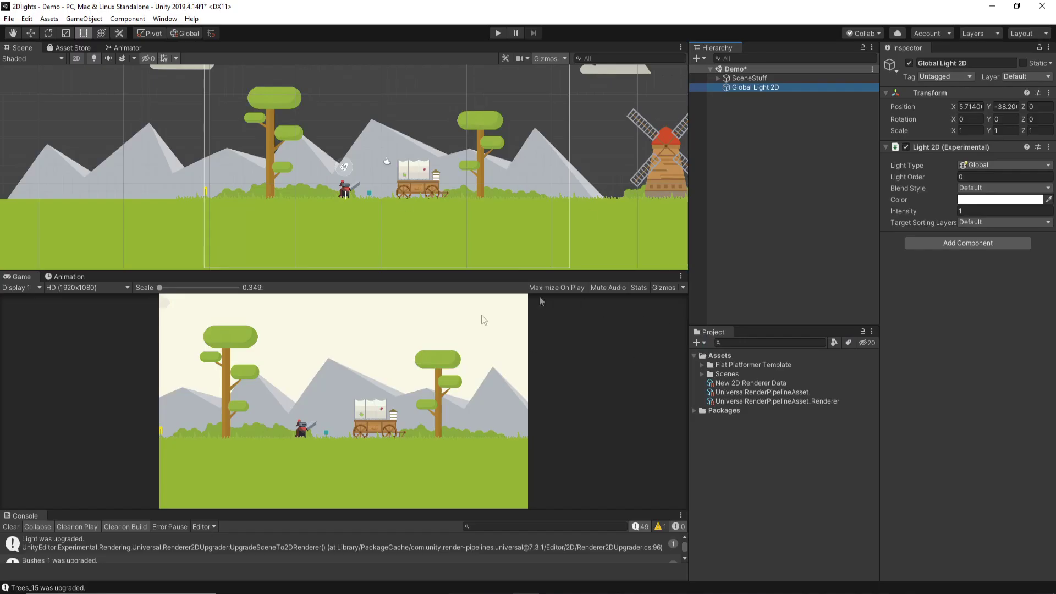
# Try an intensity of 0.5 on the Global Light 2D and return it to 1.
pyautogui.click(988, 212)
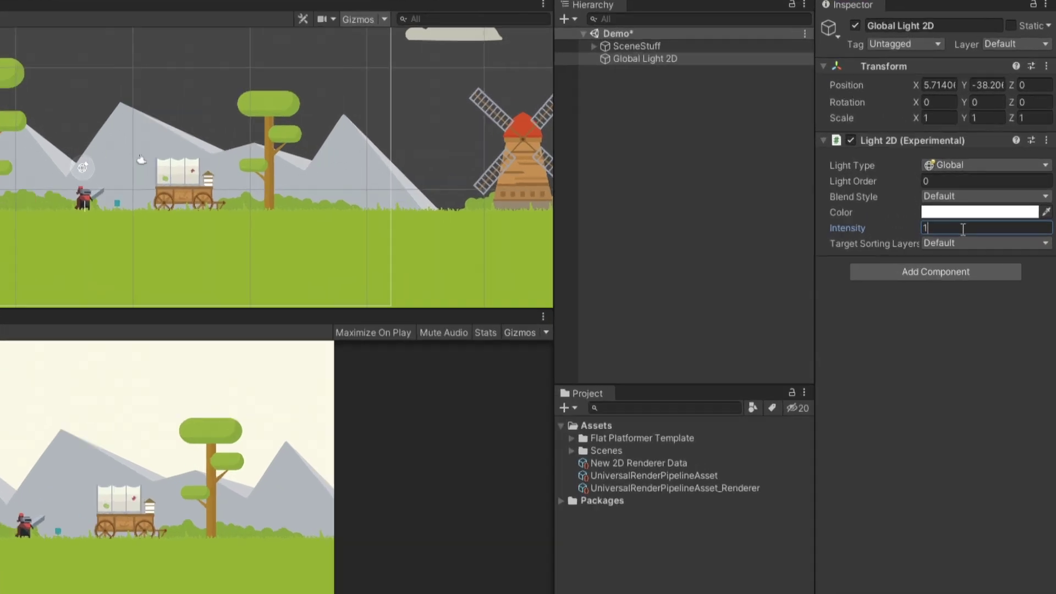
pyautogui.press('BackSpace')
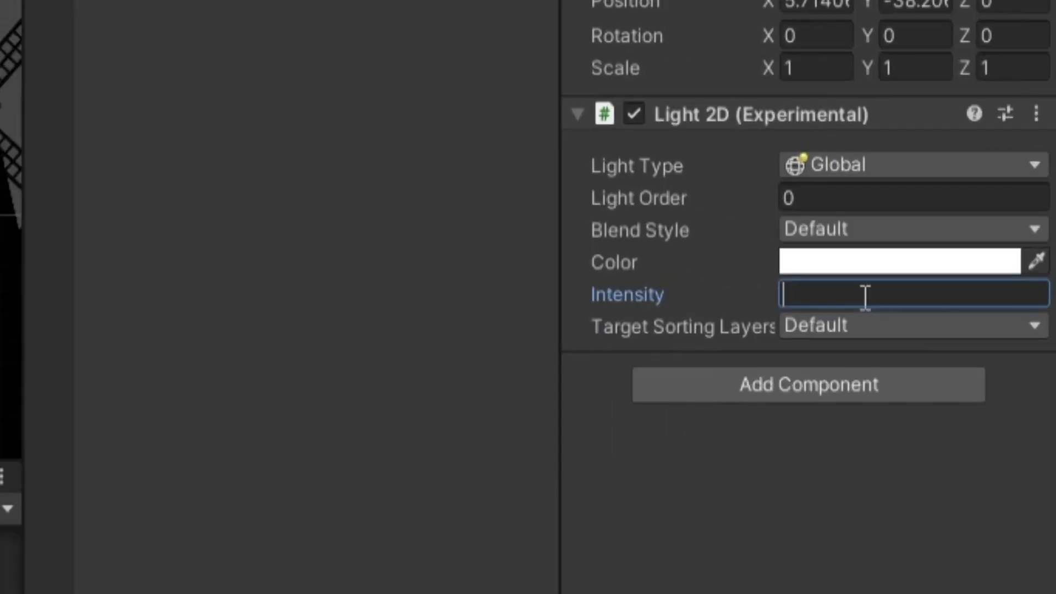
pyautogui.write('.5')
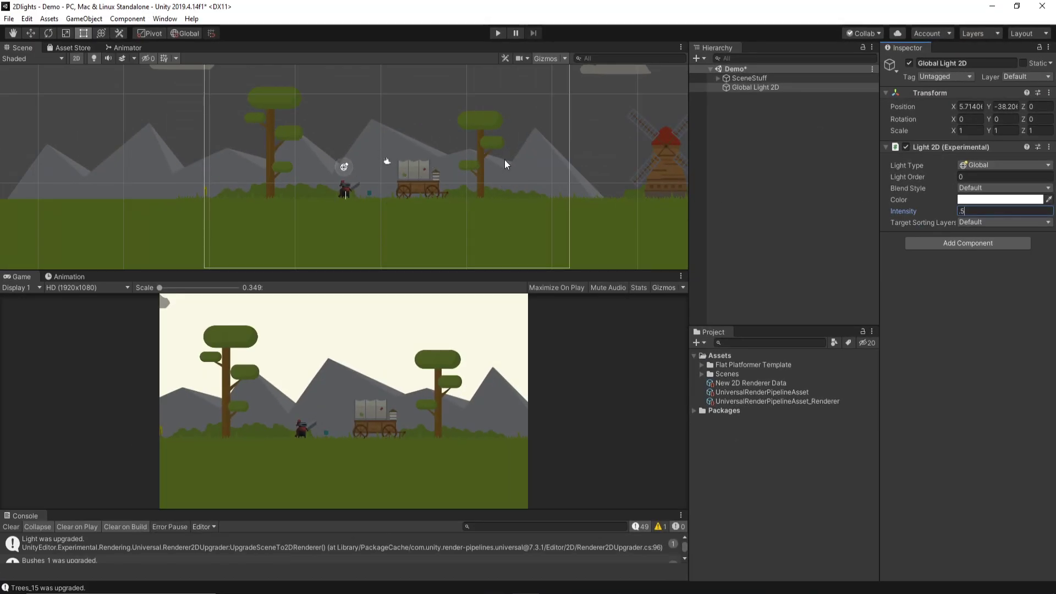
pyautogui.press('BackSpace')
pyautogui.press('BackSpace')
pyautogui.write('1')
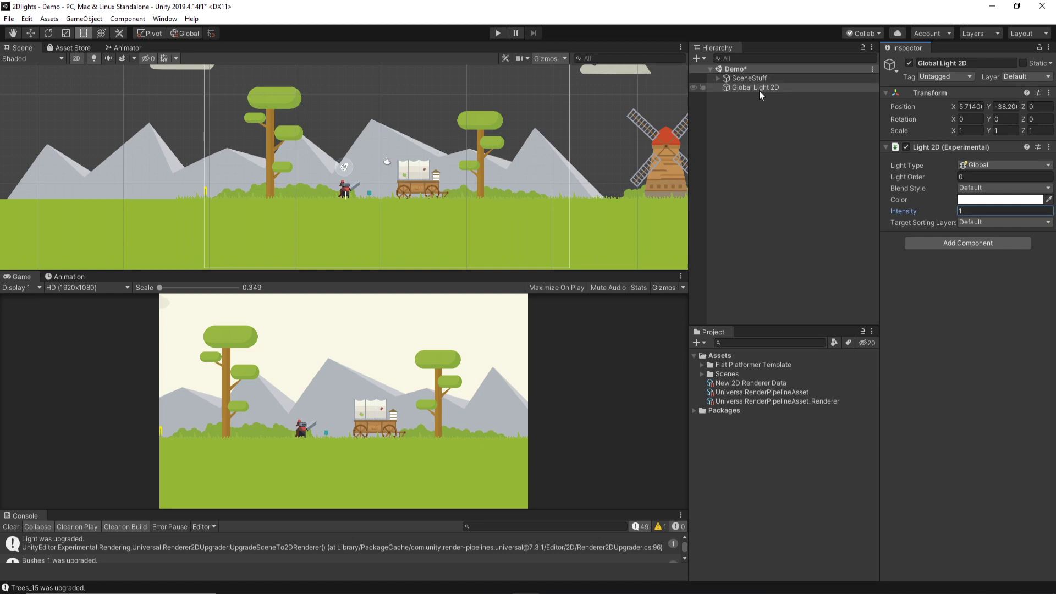
# Disable the Global Light 2D and add a Point Light 2D (Experimental) to the scene.
pyautogui.click(909, 63)
pyautogui.click(760, 158)
pyautogui.rightClick(706, 133)
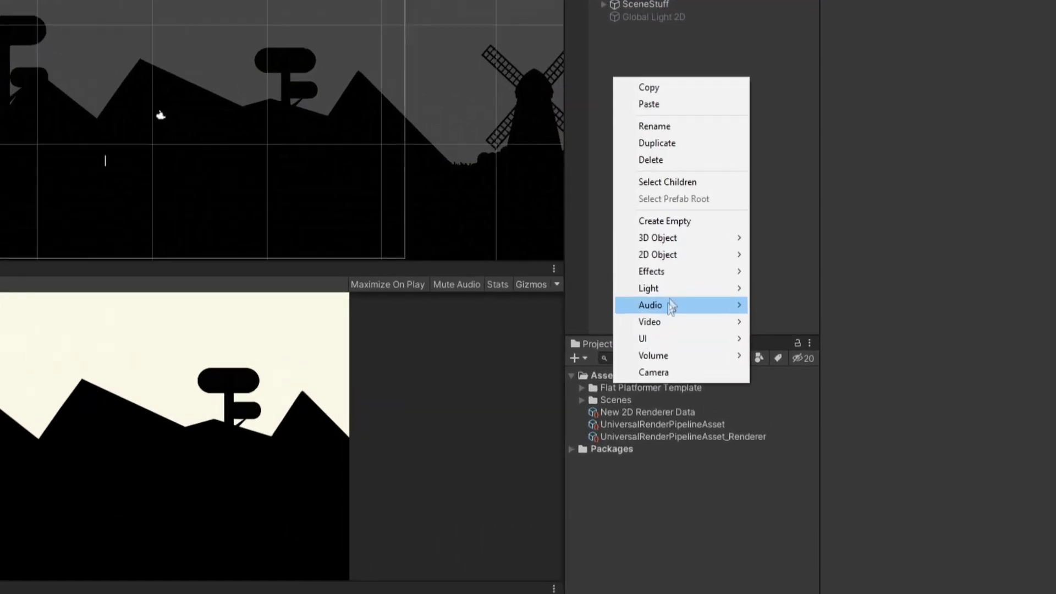
pyautogui.moveTo(769, 292)
pyautogui.moveTo(874, 285)
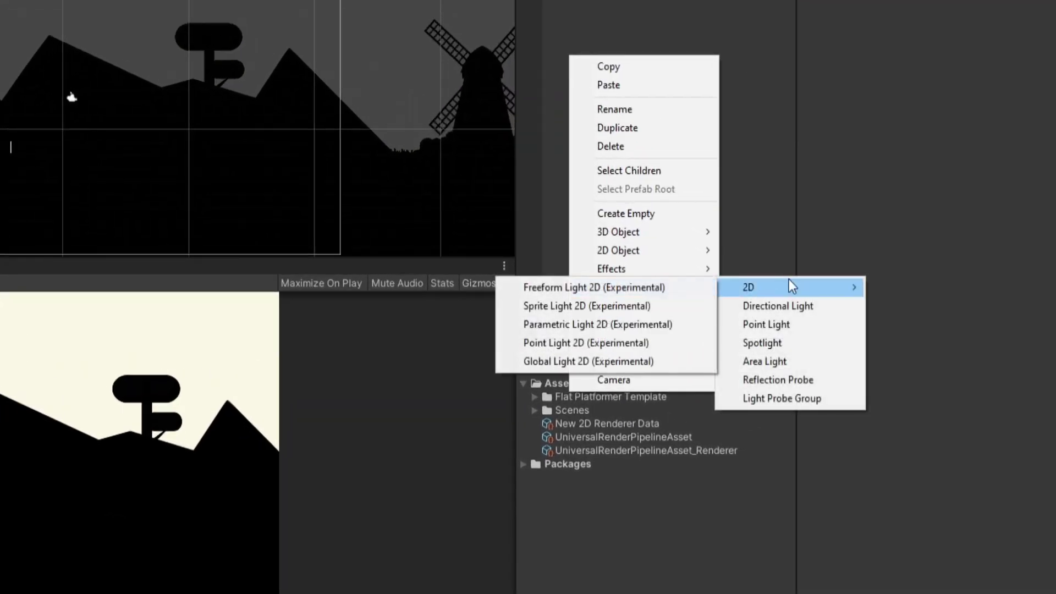
pyautogui.click(603, 343)
# Set the Point Light 2D's outer radius to 10 and move the light onto the lantern at the back of the cart.
pyautogui.click(929, 171)
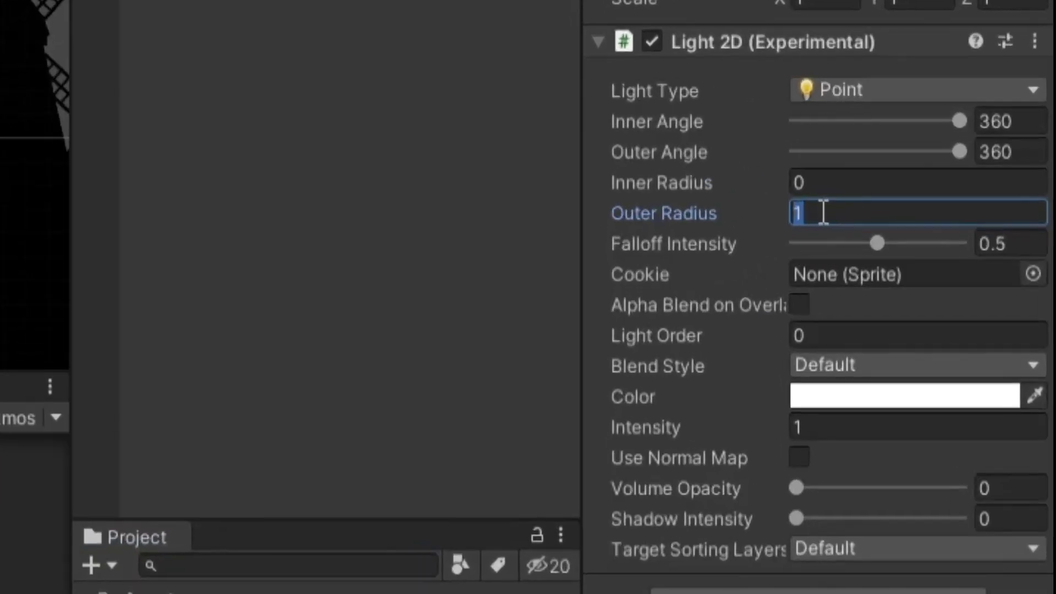
pyautogui.write('10')
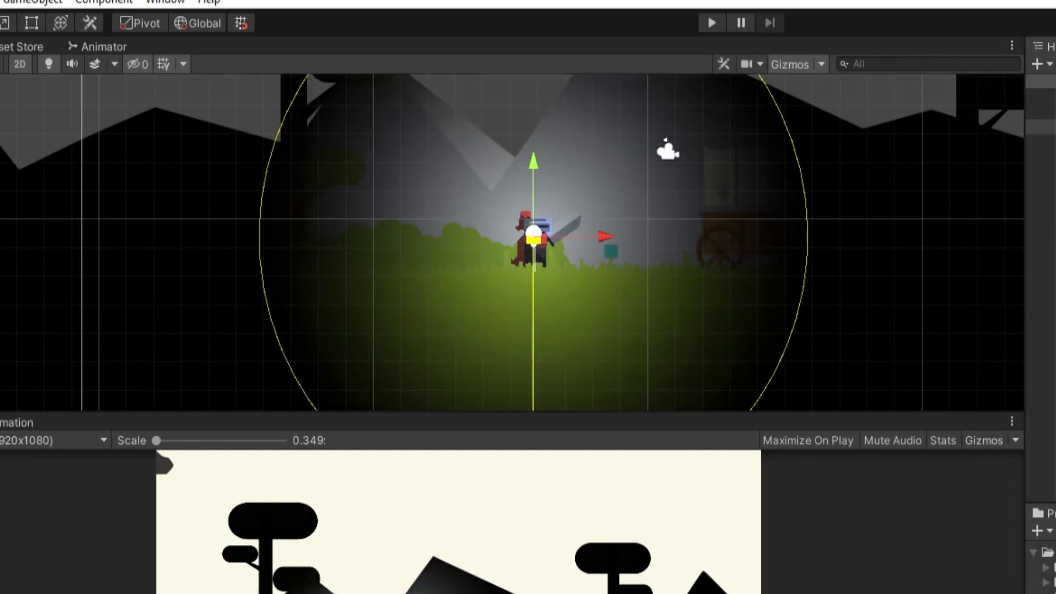
pyautogui.moveTo(604, 237); pyautogui.dragTo(927, 208)
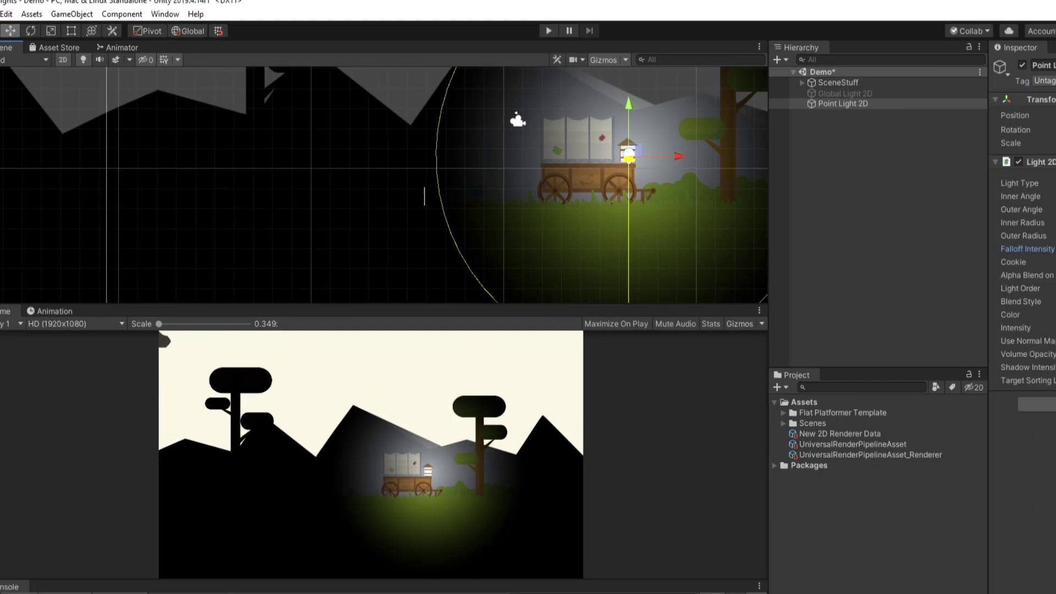
# Try yellow (FBE041) and green-to-blue hues as the Point Light 2D's color.
pyautogui.click(1000, 279)
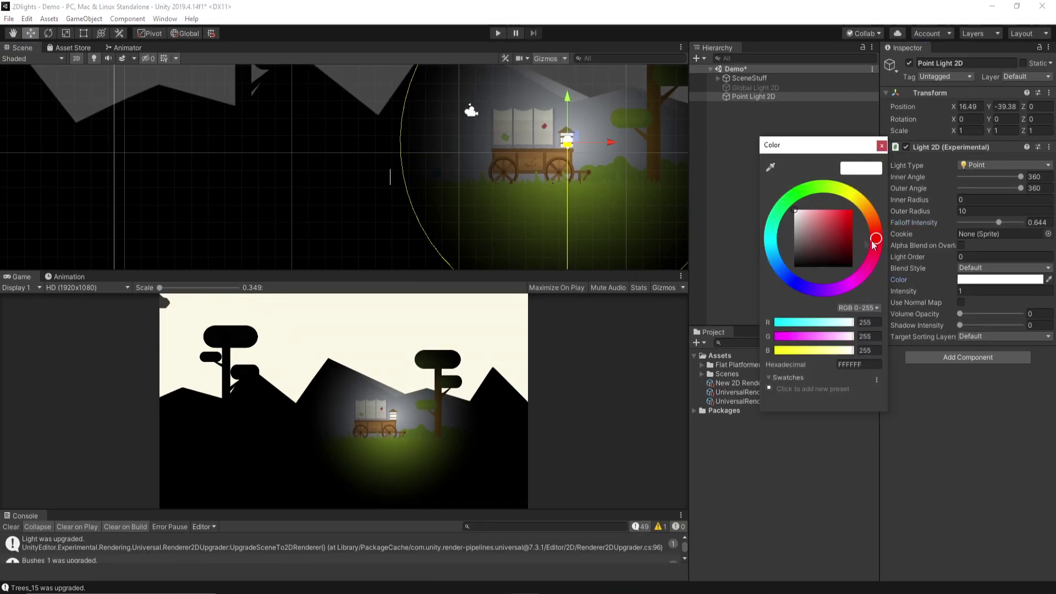
pyautogui.moveTo(852, 211); pyautogui.dragTo(857, 200)
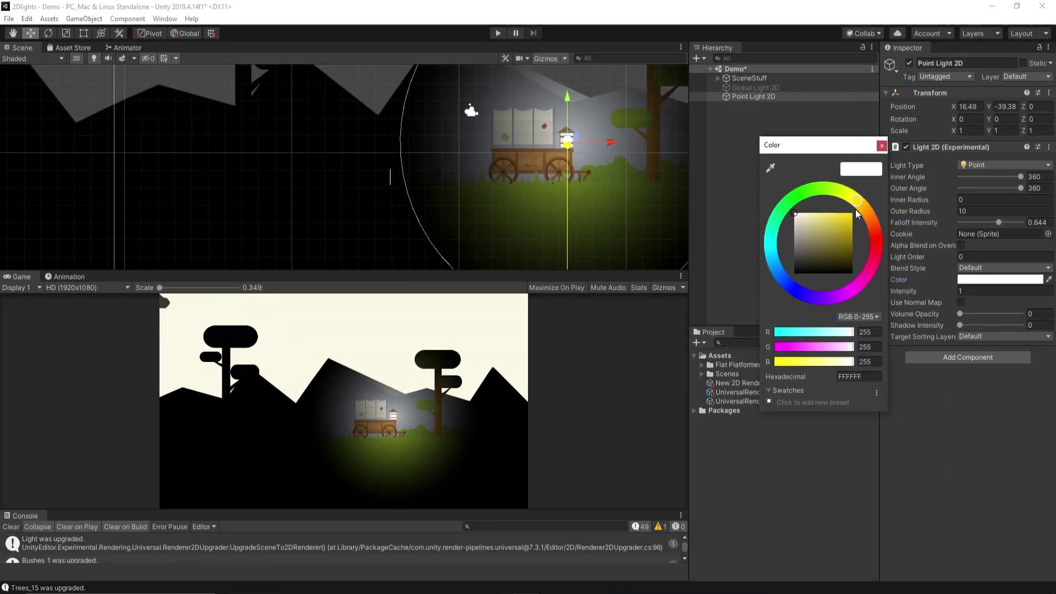
pyautogui.moveTo(833, 236); pyautogui.dragTo(840, 219)
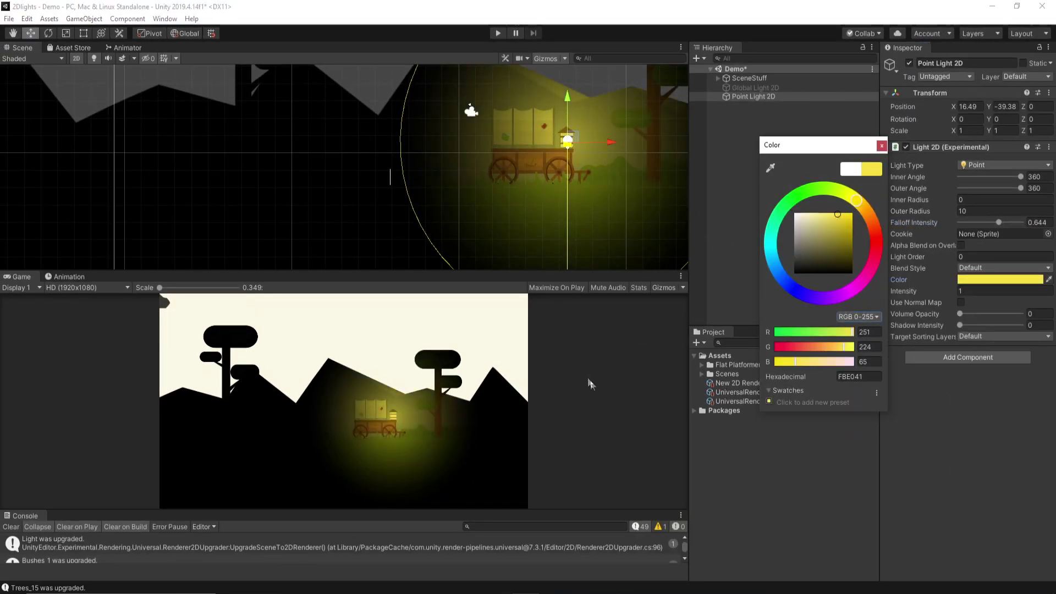
pyautogui.click(776, 282)
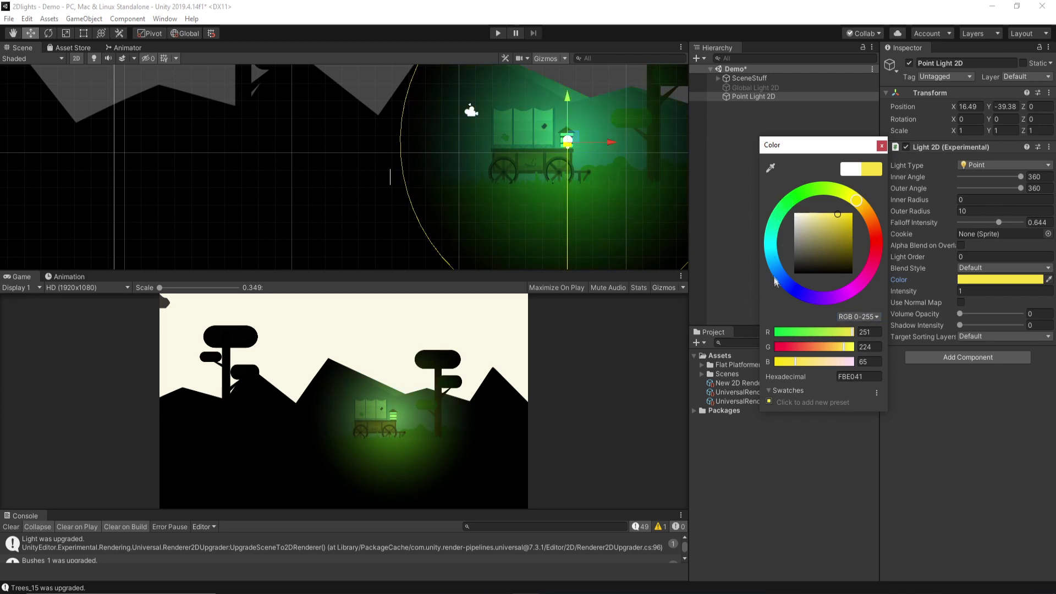
pyautogui.moveTo(776, 281); pyautogui.dragTo(769, 252)
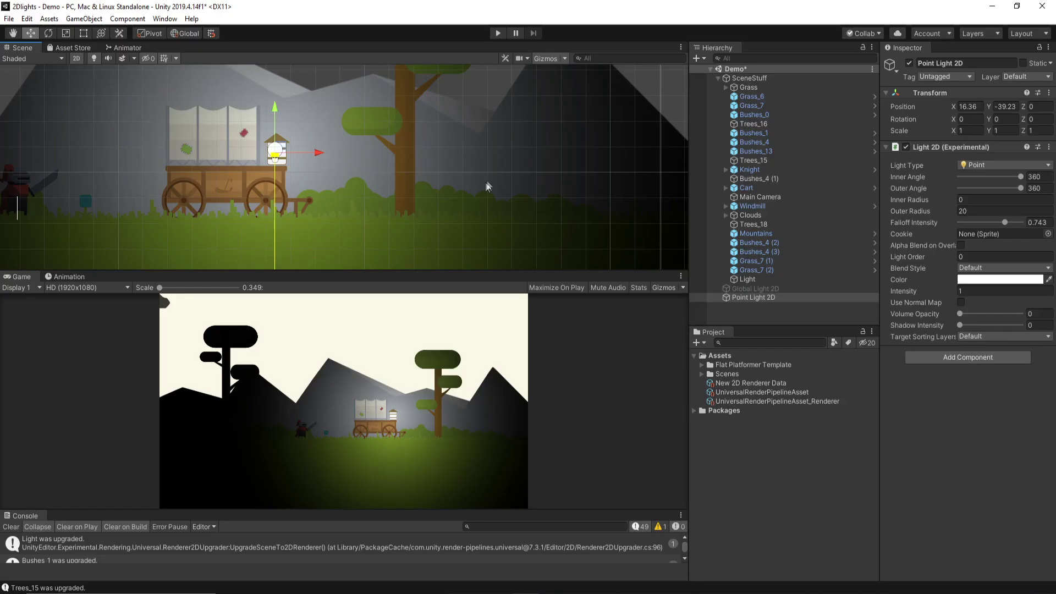
# Add a Shadow Caster 2D (Experimental) component to the Trees_15 object beside the cart.
pyautogui.moveTo(596, 283); pyautogui.dragTo(613, 372, button='middle')
pyautogui.click(753, 161)
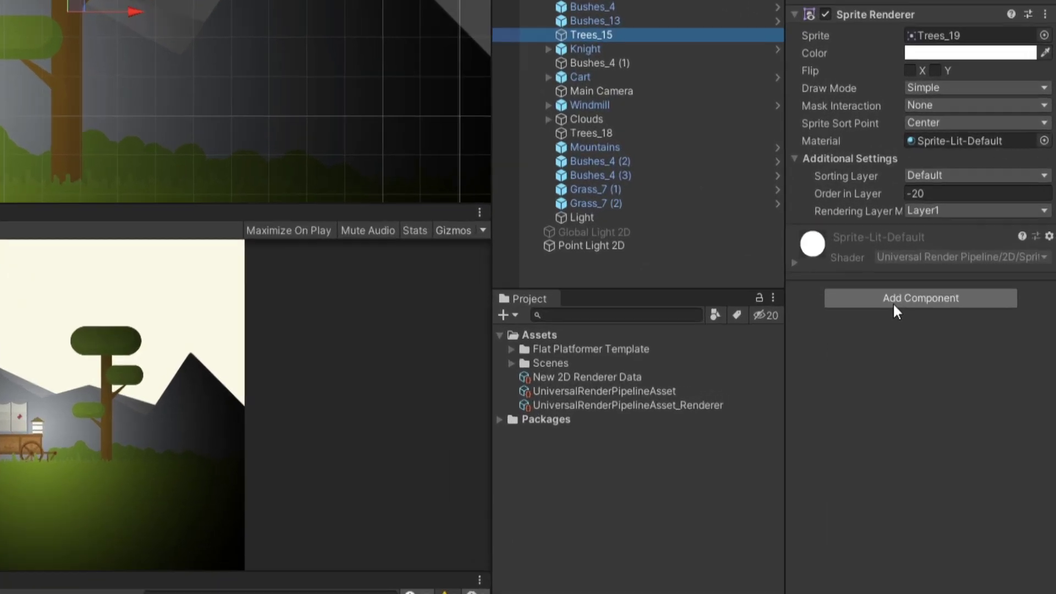
pyautogui.click(948, 333)
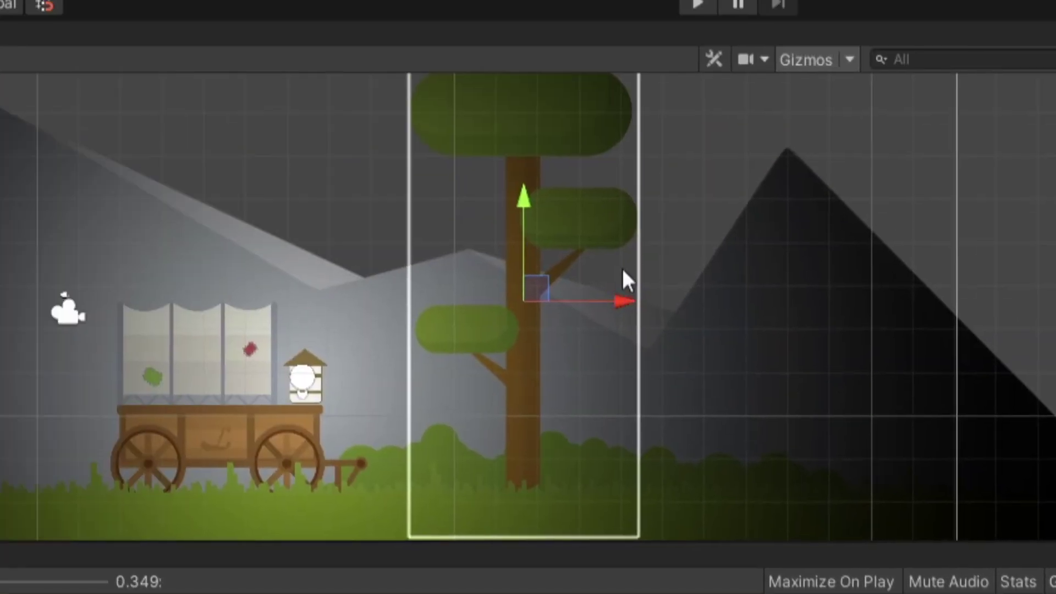
# Edit the Trees_15 shadow caster shape into a narrow four-point outline around the trunk, removing the extra point.
pyautogui.moveTo(620, 272); pyautogui.dragTo(600, 336, button='middle')
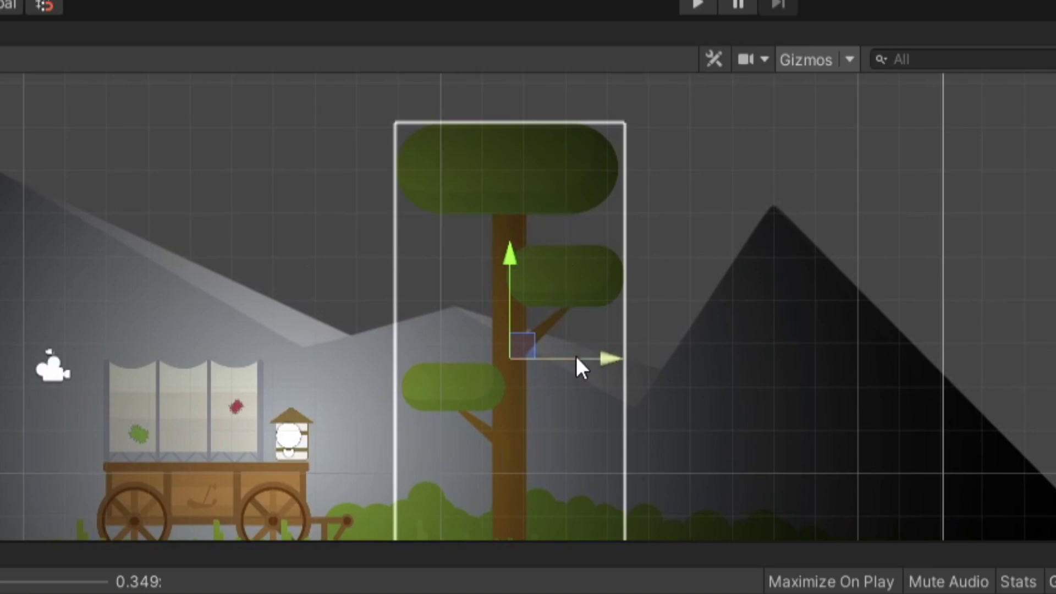
pyautogui.moveTo(579, 366); pyautogui.dragTo(590, 167, button='middle')
pyautogui.moveTo(522, 367); pyautogui.dragTo(563, 375, button='middle')
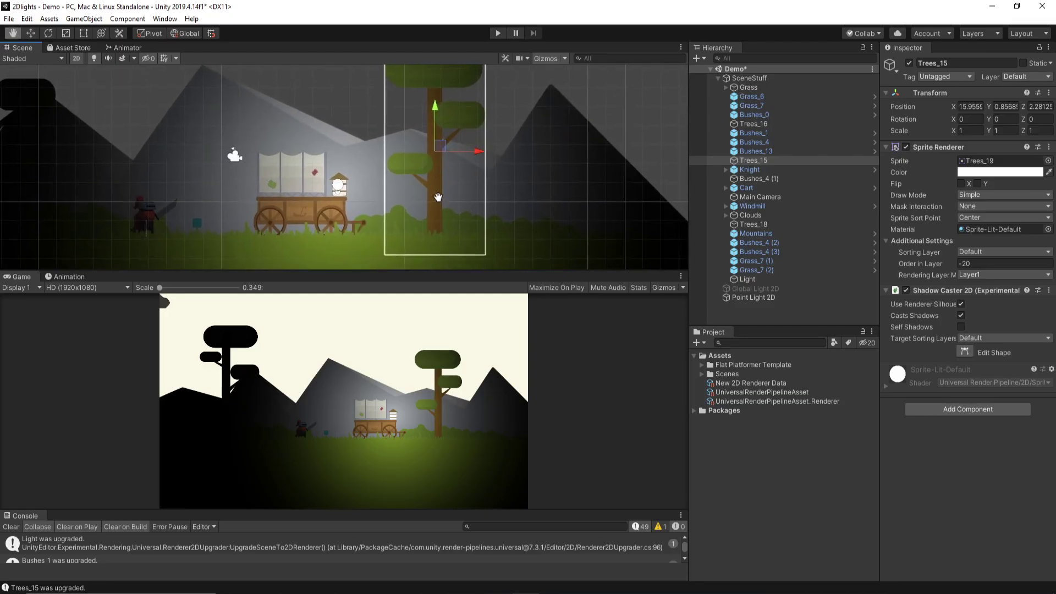
pyautogui.click(964, 352)
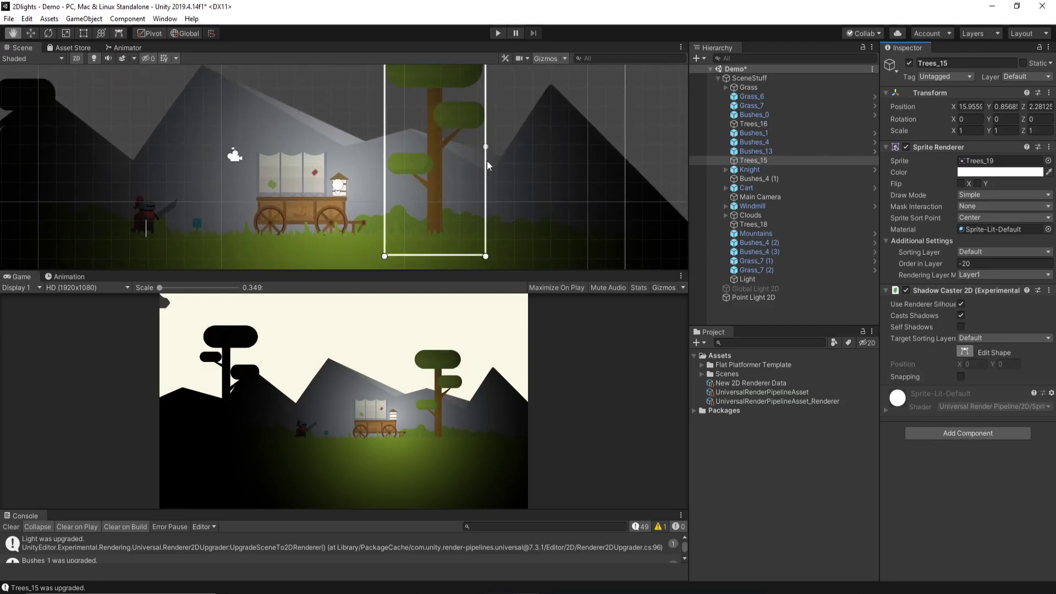
pyautogui.moveTo(487, 161); pyautogui.dragTo(430, 175, button='middle')
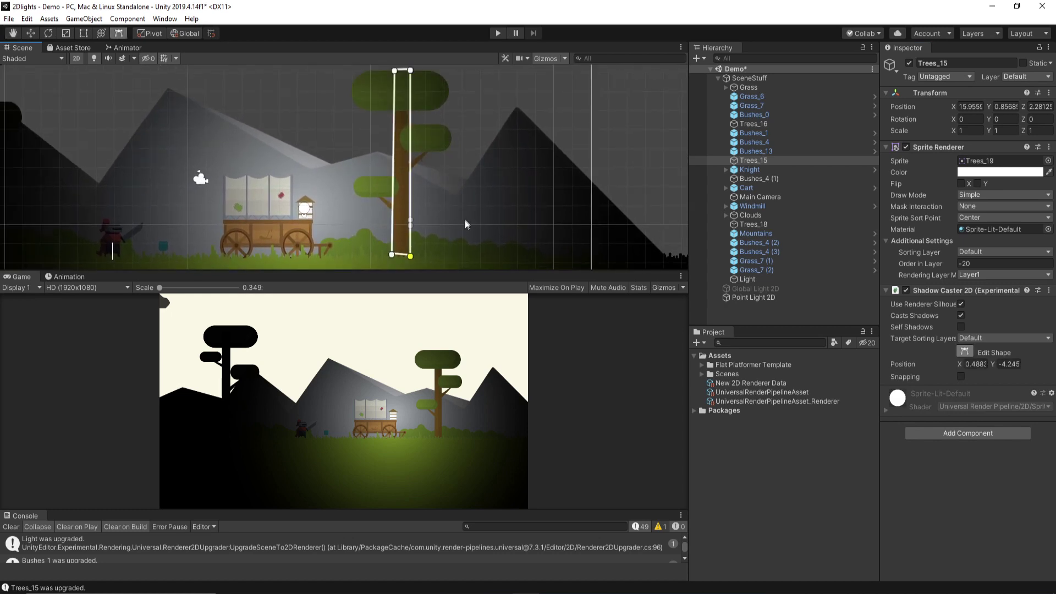
pyautogui.moveTo(465, 224); pyautogui.dragTo(478, 222, button='middle')
pyautogui.moveTo(424, 171); pyautogui.dragTo(448, 160)
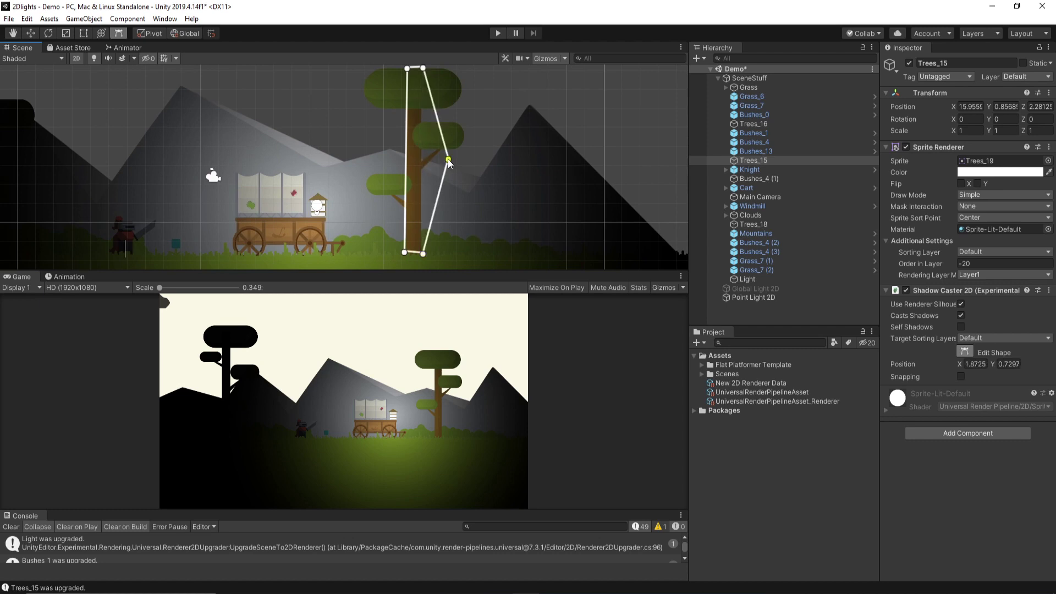
pyautogui.press('Delete')
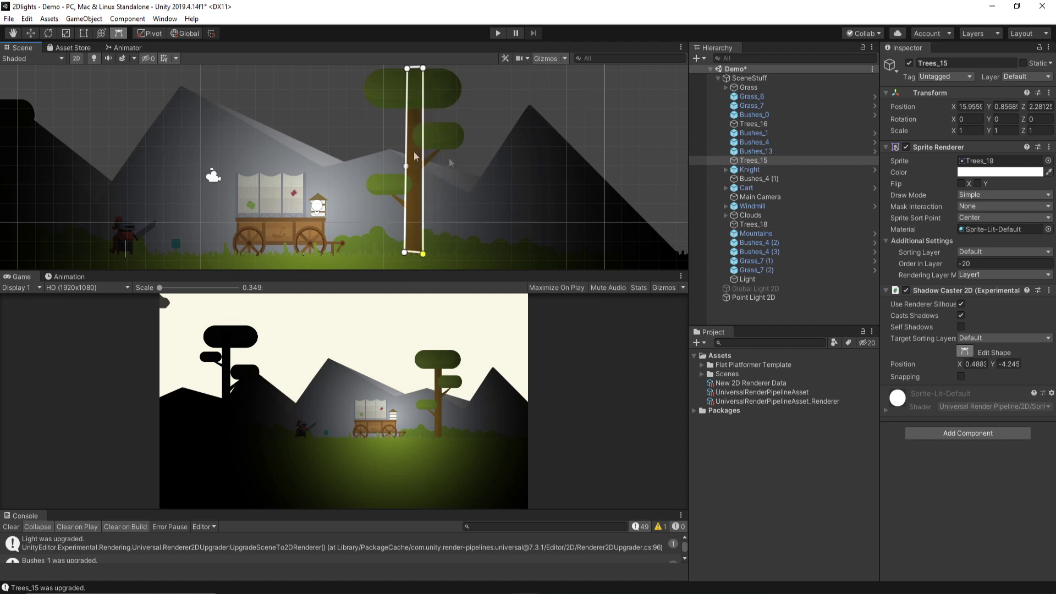
# Set the Point Light 2D's shadow intensity to 0.1.
pyautogui.click(754, 301)
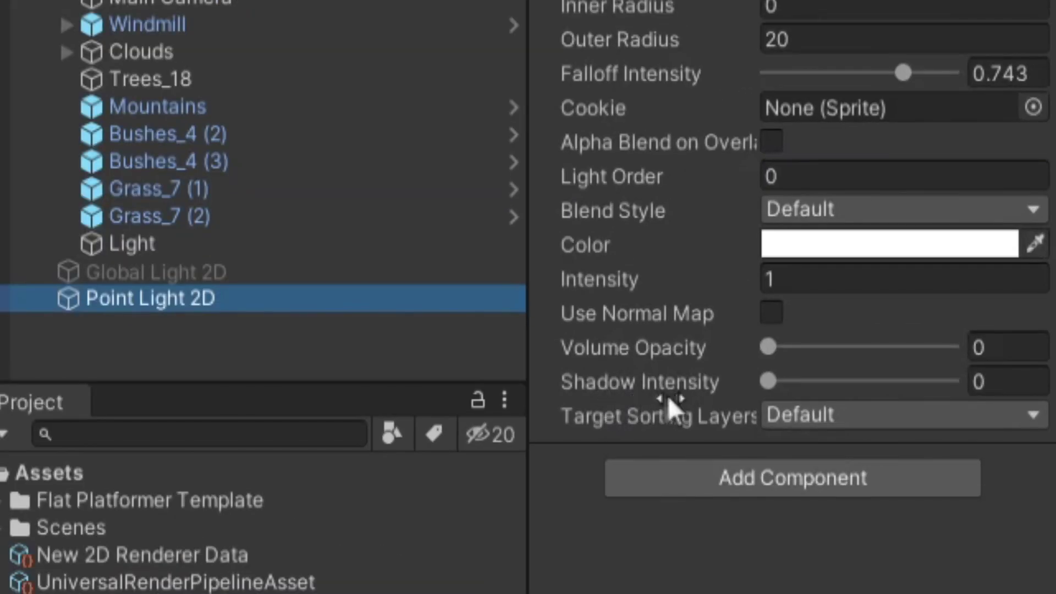
pyautogui.click(1009, 385)
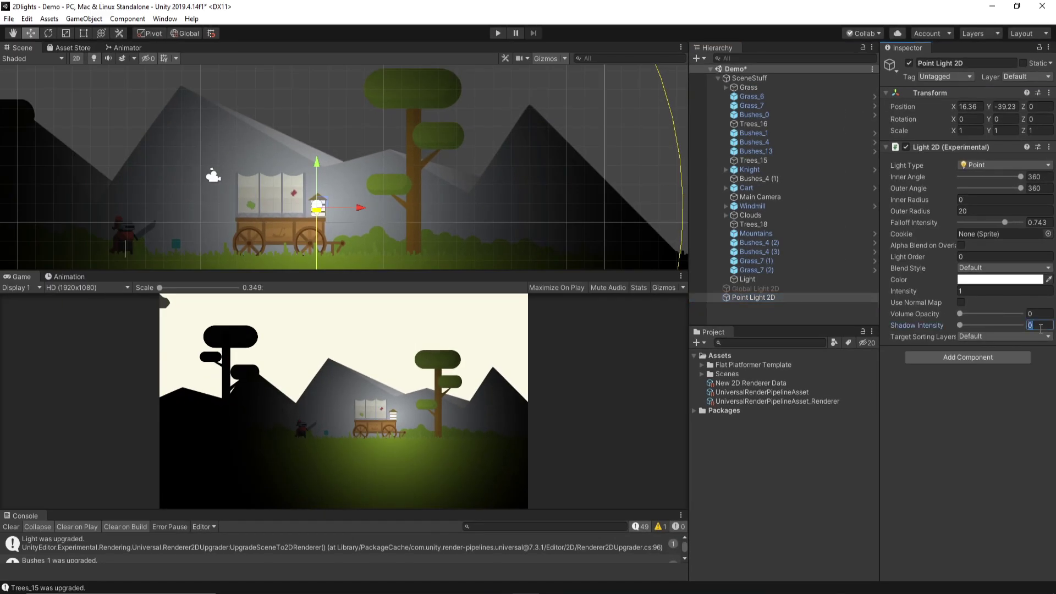
pyautogui.write('.1')
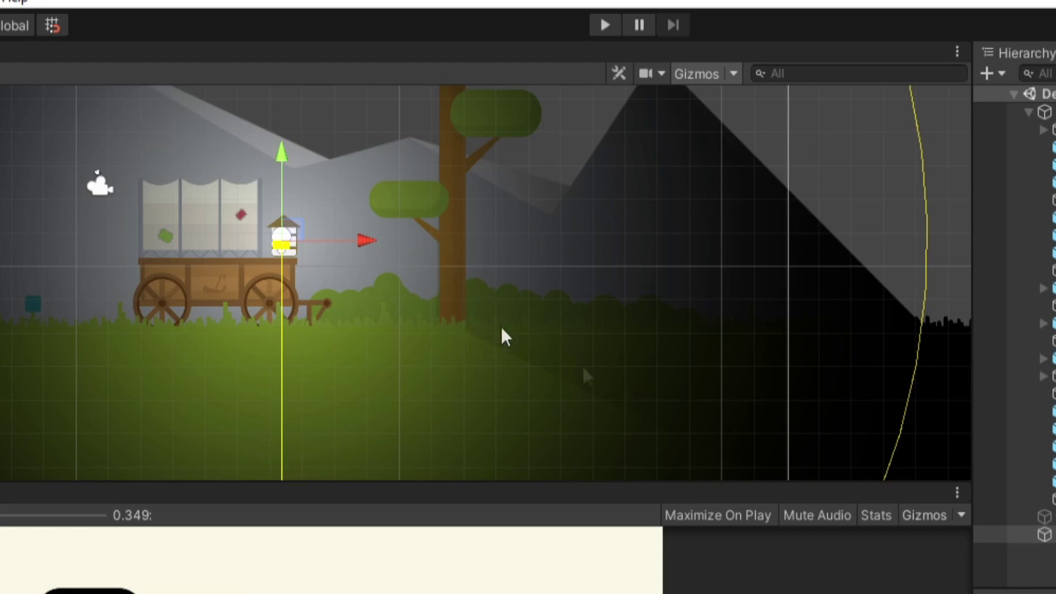
pyautogui.moveTo(574, 303); pyautogui.dragTo(511, 388, button='middle')
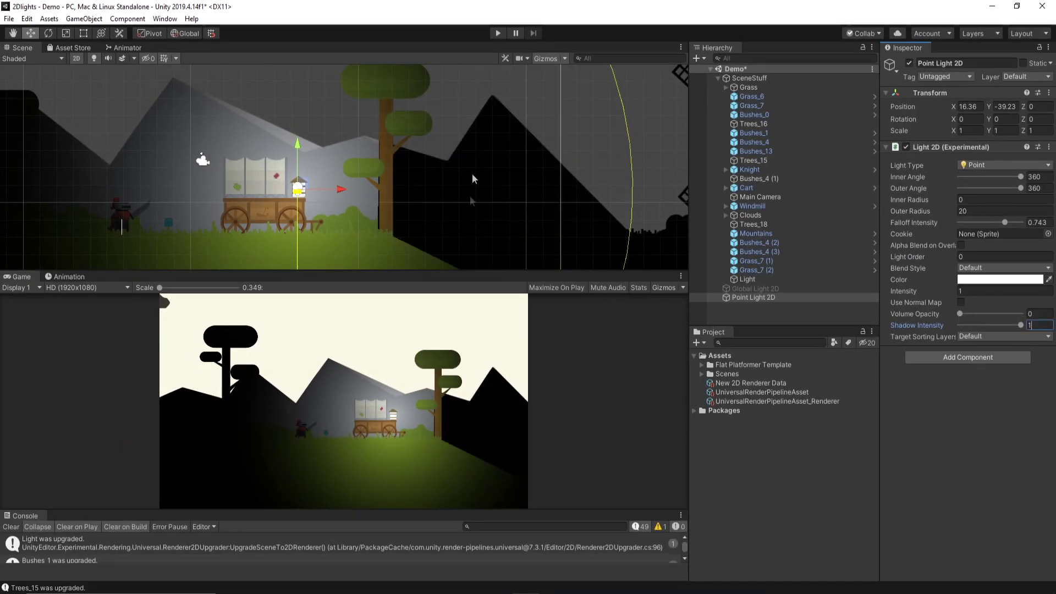
# Try a shadow intensity of 1 on the Point Light 2D and return it to 0.1.
pyautogui.moveTo(472, 179); pyautogui.dragTo(460, 146, button='middle')
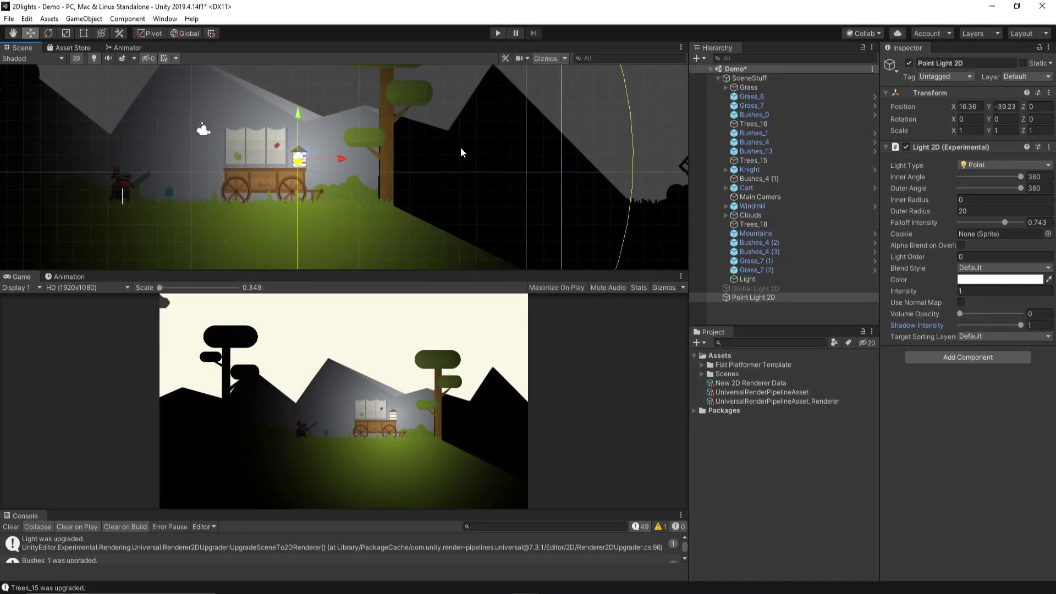
pyautogui.scroll(2, 450, 159)
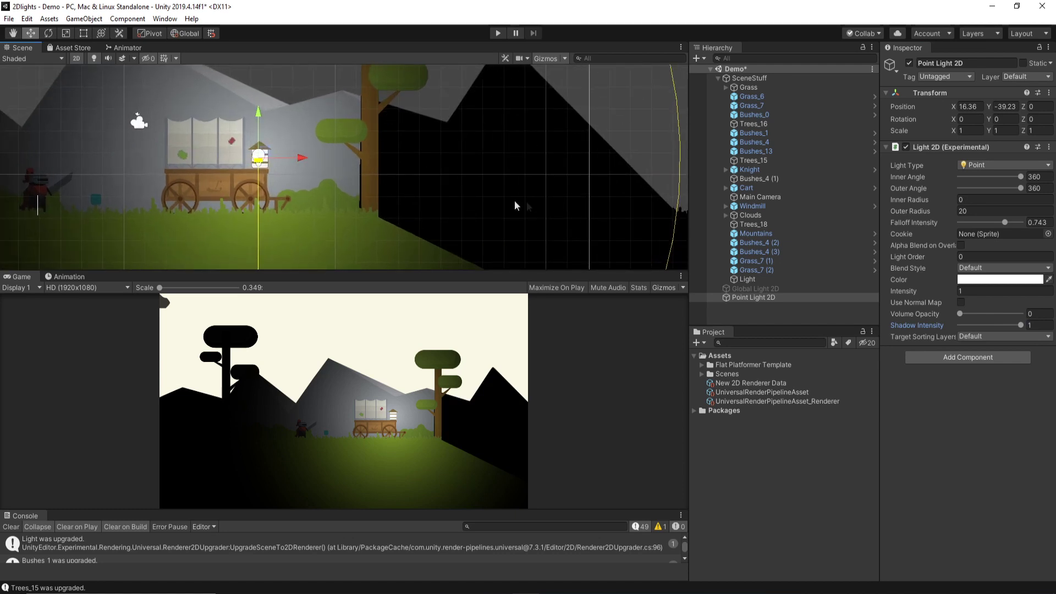
pyautogui.moveTo(457, 189); pyautogui.dragTo(496, 205, button='middle')
pyautogui.moveTo(306, 167); pyautogui.dragTo(328, 143)
pyautogui.click(1036, 325)
pyautogui.write('.1')
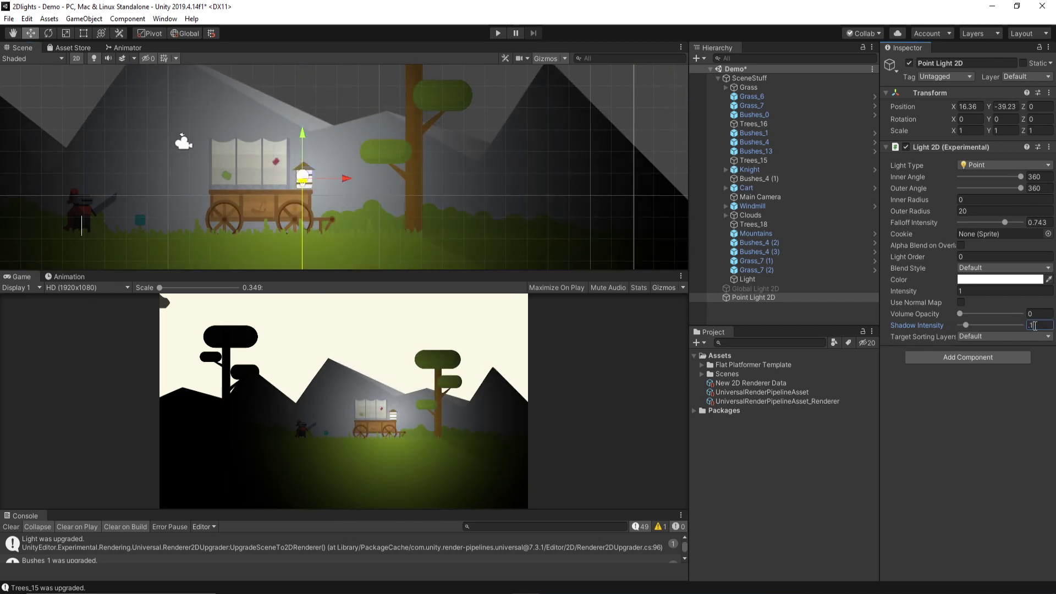
pyautogui.press('Return')
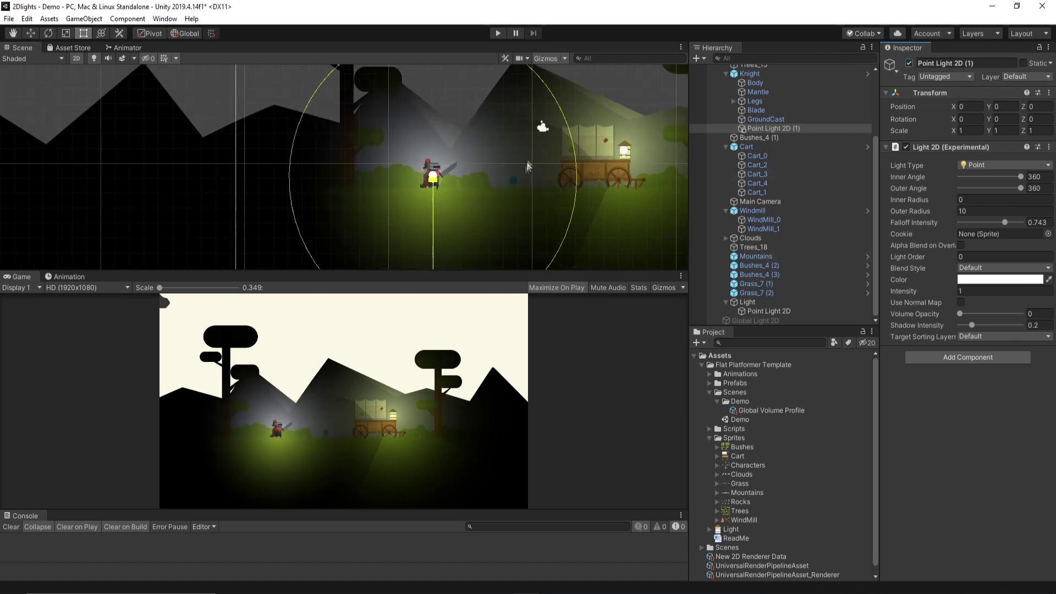
# Examine the shadow caster outlines on Trees_16 and Cart_2.
pyautogui.scroll(3, 484, 171)
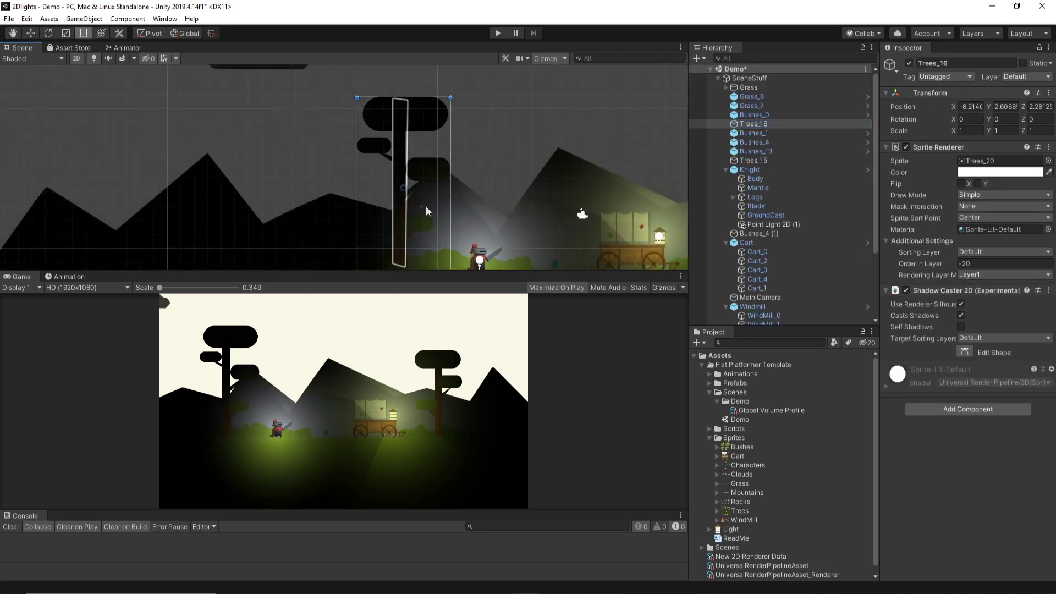
pyautogui.scroll(5, 426, 206)
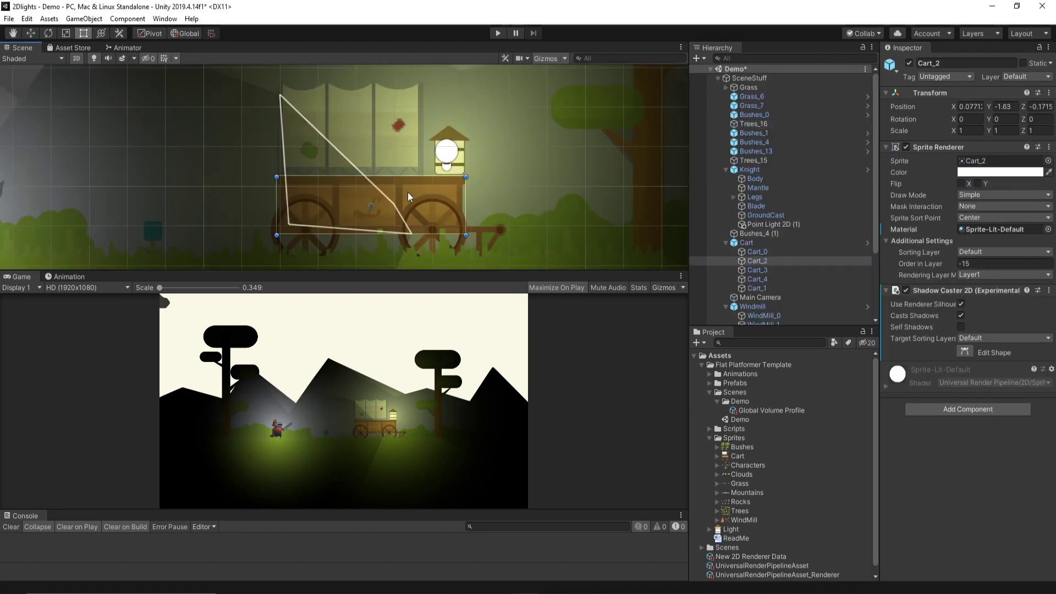
pyautogui.moveTo(407, 193); pyautogui.dragTo(518, 192, button='middle')
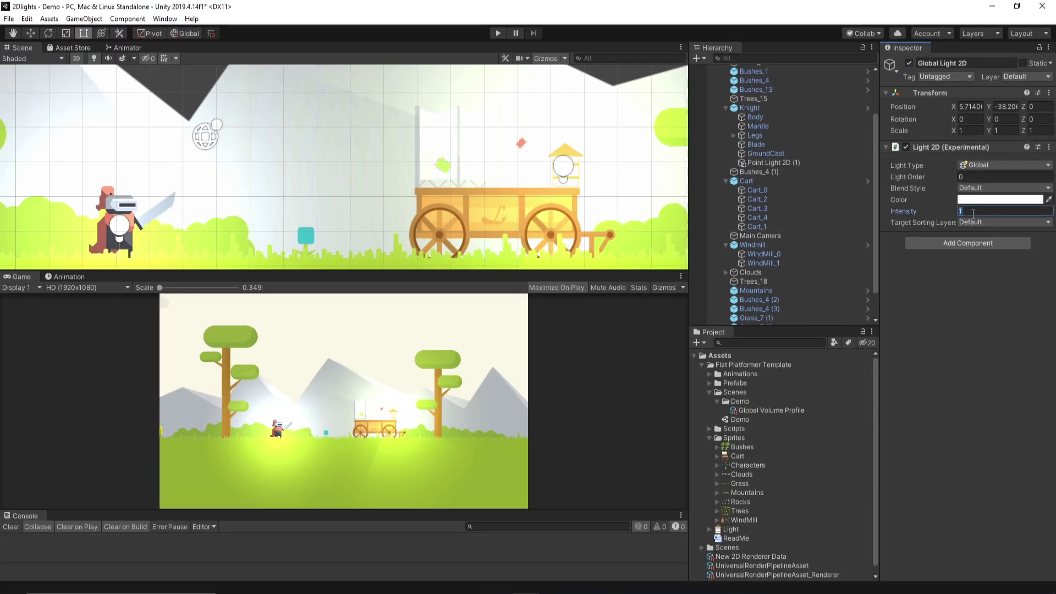
# Set the Global Light 2D's intensity to 0.2 and save the Demo scene.
pyautogui.write('.1')
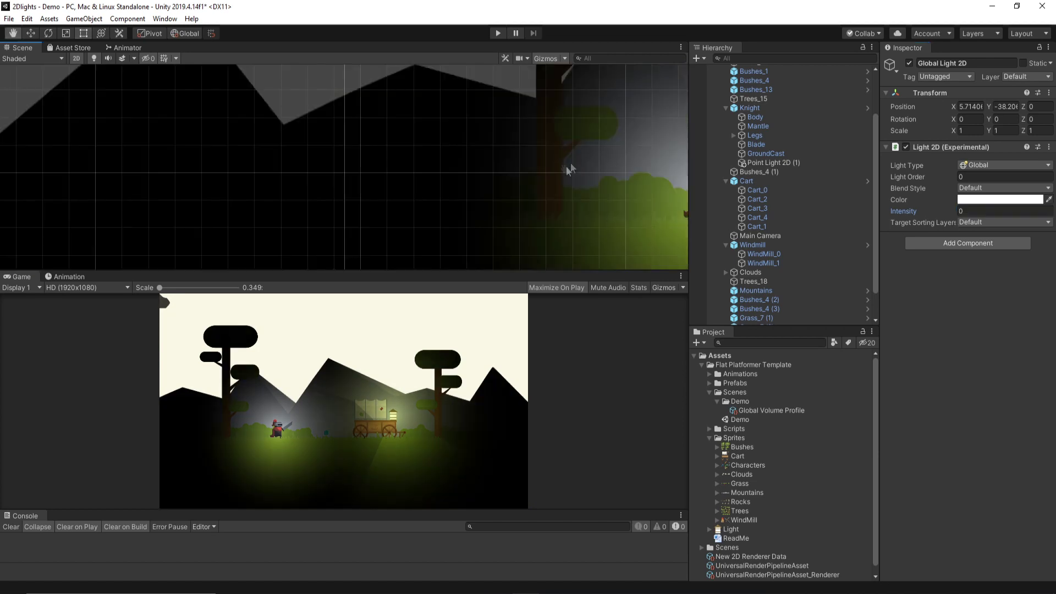
pyautogui.moveTo(568, 170); pyautogui.dragTo(575, 137, button='middle')
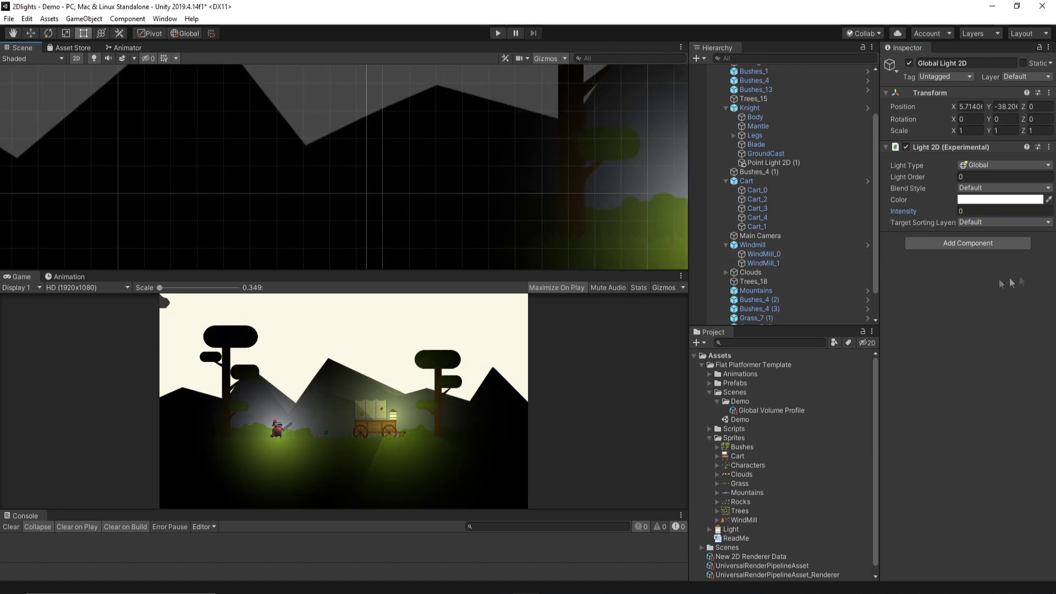
pyautogui.click(970, 209)
pyautogui.write('.')
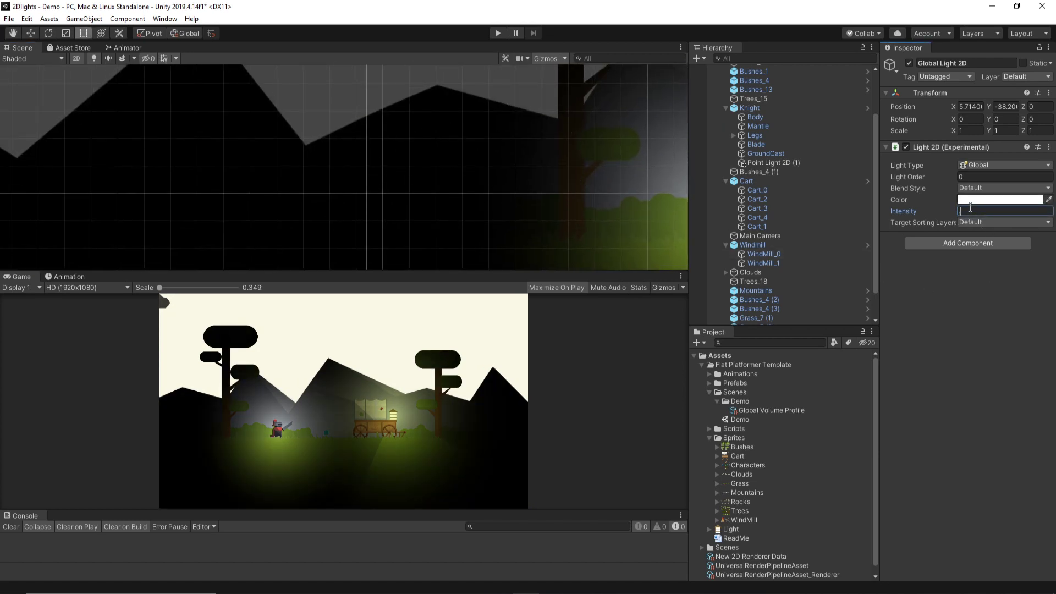
pyautogui.write('1.1')
pyautogui.press('BackSpace')
pyautogui.write('2')
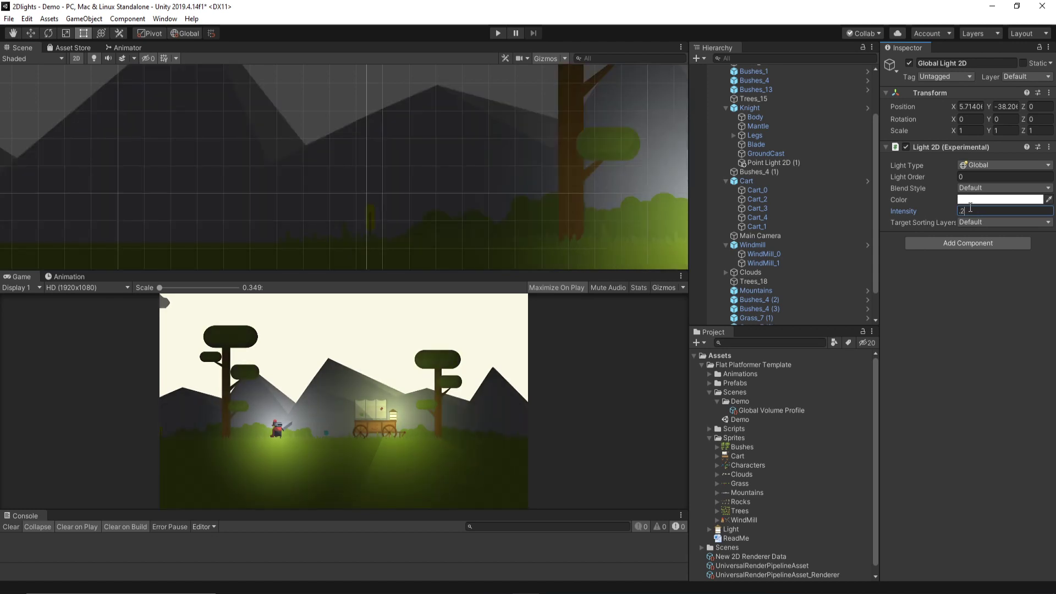
pyautogui.moveTo(518, 193); pyautogui.dragTo(288, 198, button='middle')
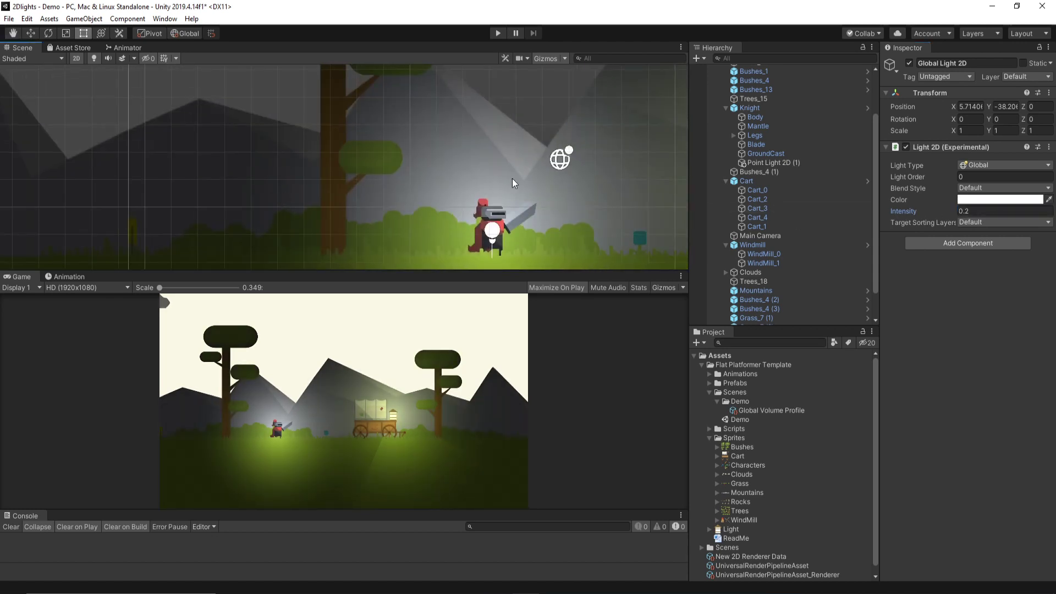
pyautogui.moveTo(493, 183); pyautogui.dragTo(334, 194, button='middle')
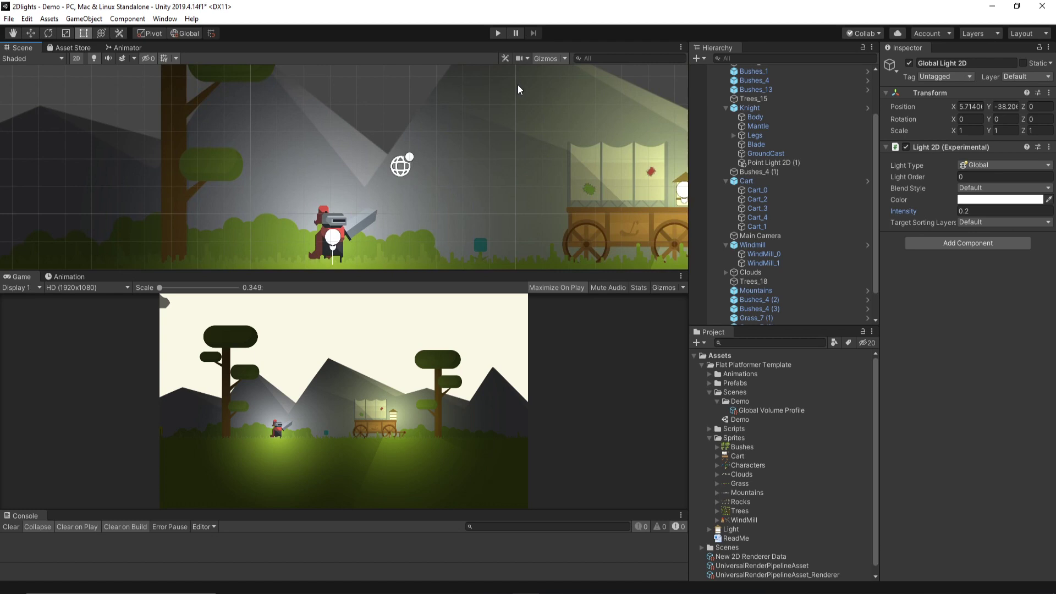
pyautogui.hotkey('ctrl', 's')
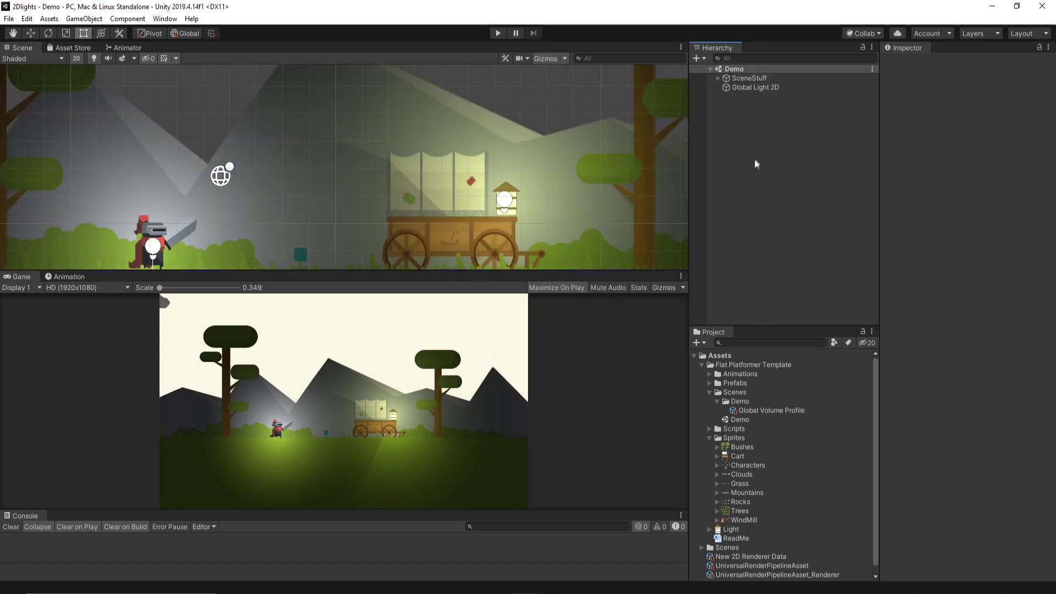
# Create a Global Volume at the root of the Demo scene and give it a new volume profile.
pyautogui.rightClick(745, 123)
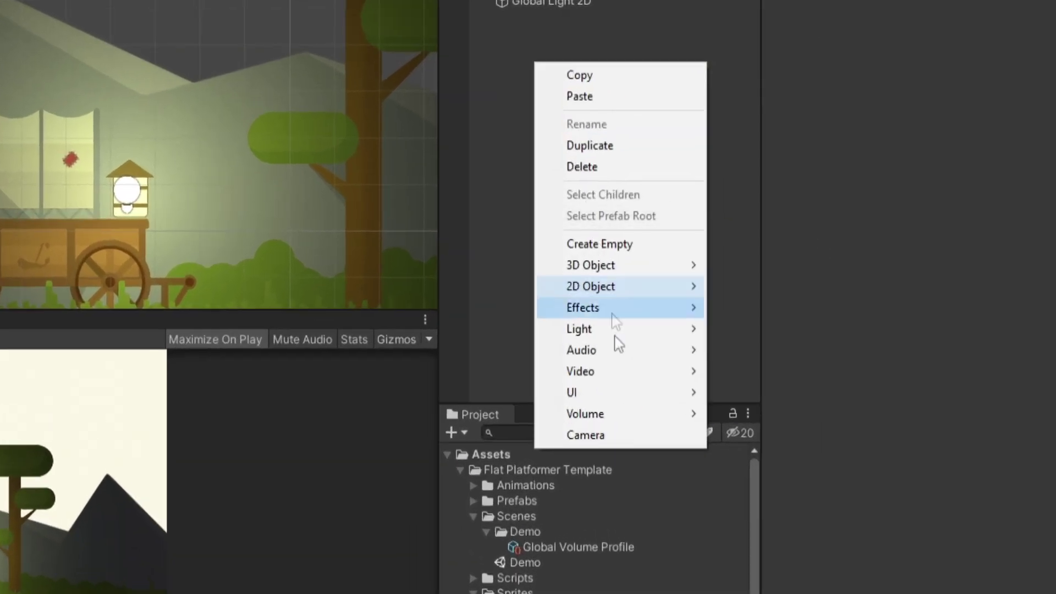
pyautogui.moveTo(594, 422)
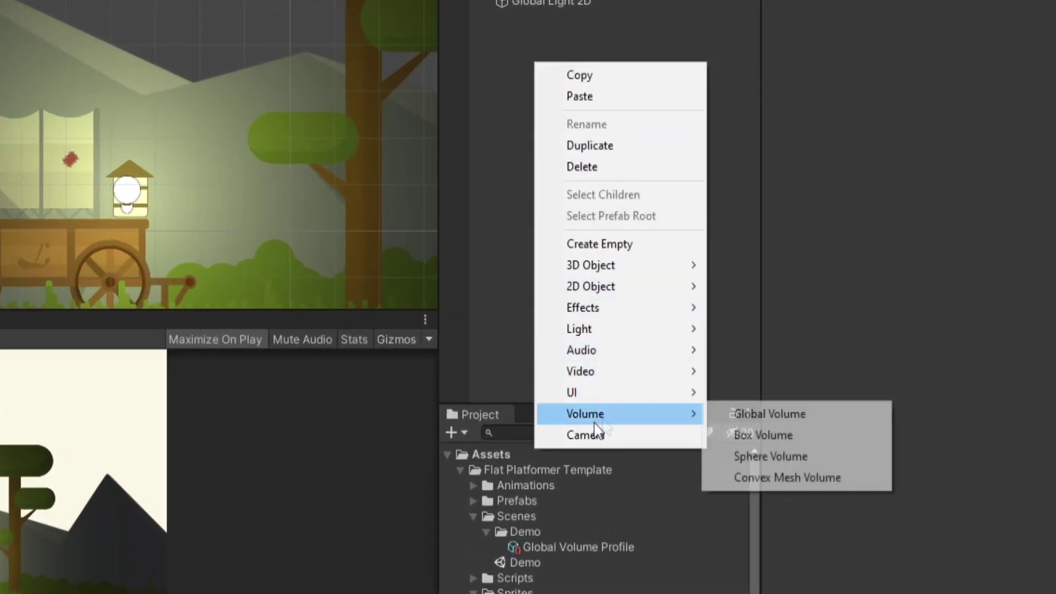
pyautogui.click(775, 415)
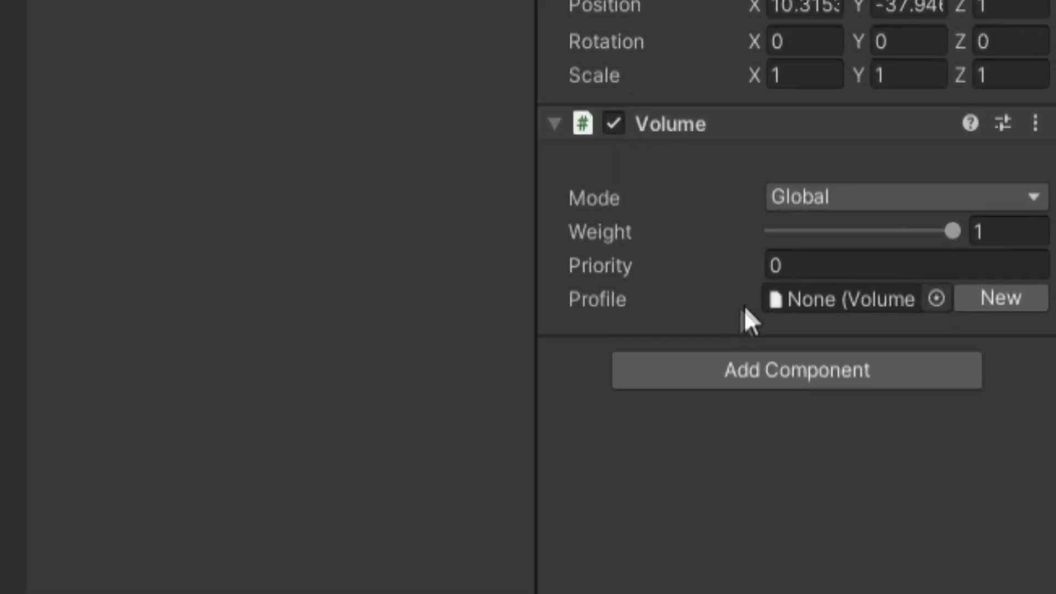
pyautogui.click(982, 302)
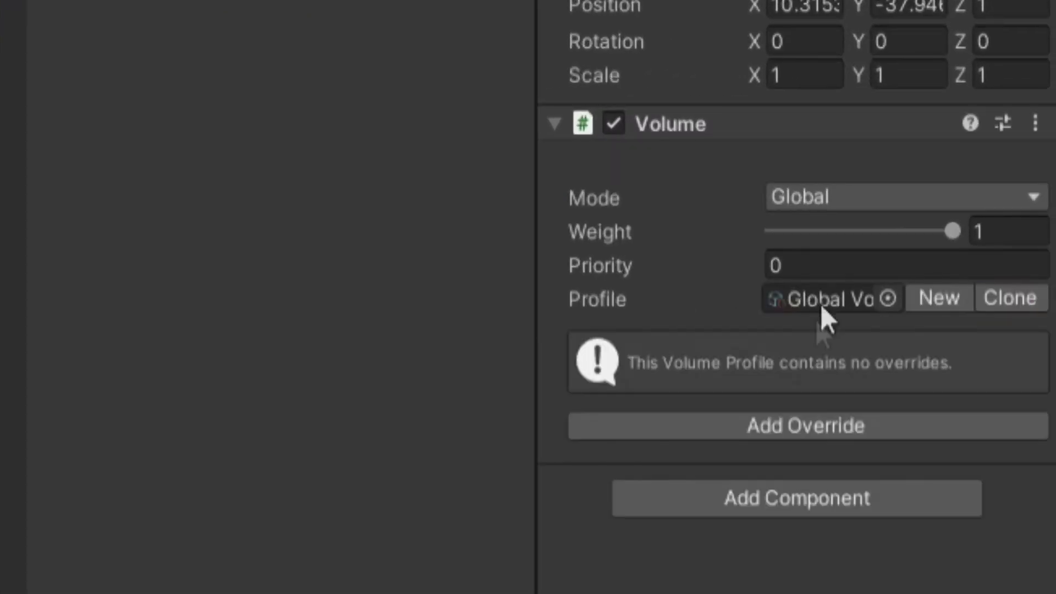
# Add a post-processing Bloom override to the Global Volume and enable its intensity with a value of 0.5.
pyautogui.click(767, 429)
pyautogui.click(814, 556)
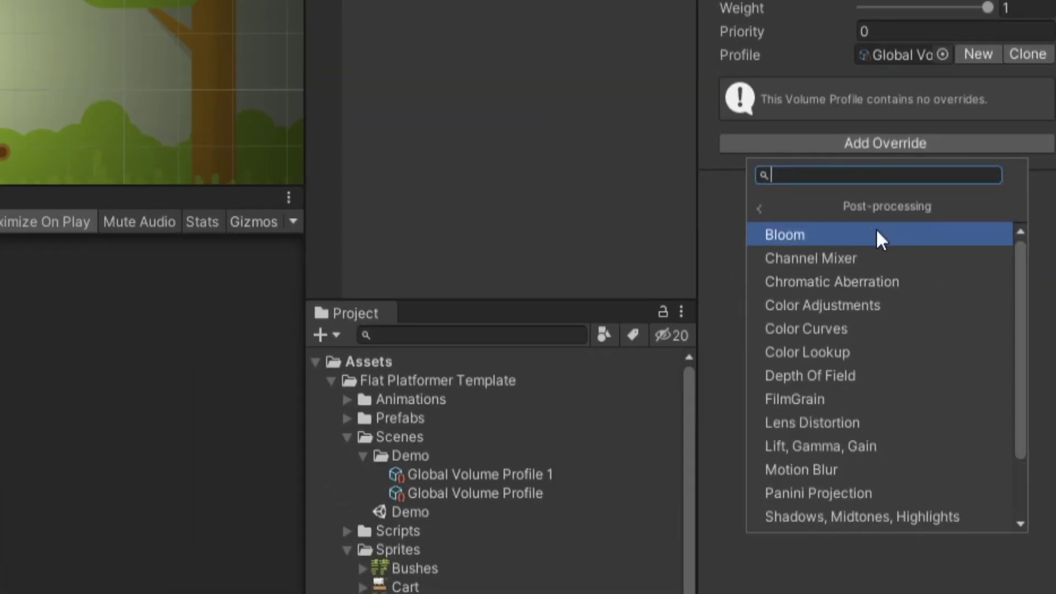
pyautogui.click(828, 231)
pyautogui.click(726, 173)
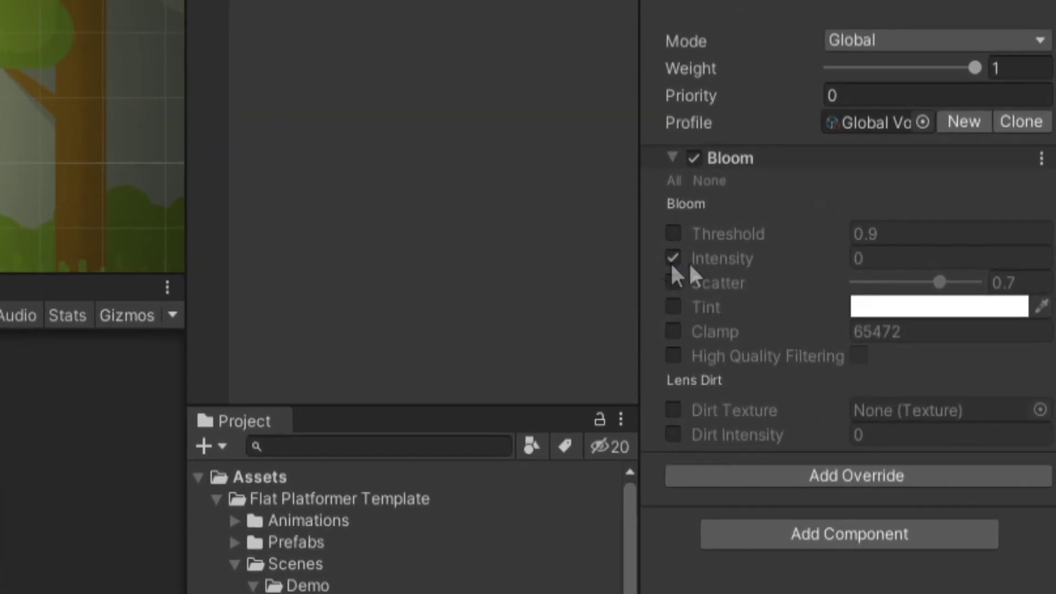
pyautogui.click(896, 260)
pyautogui.write('.5')
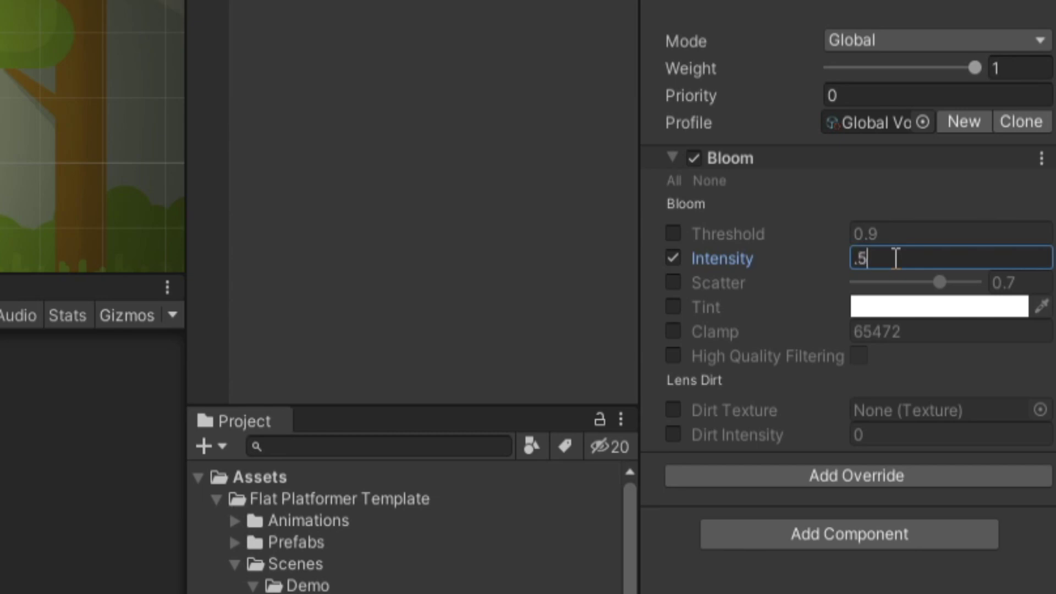